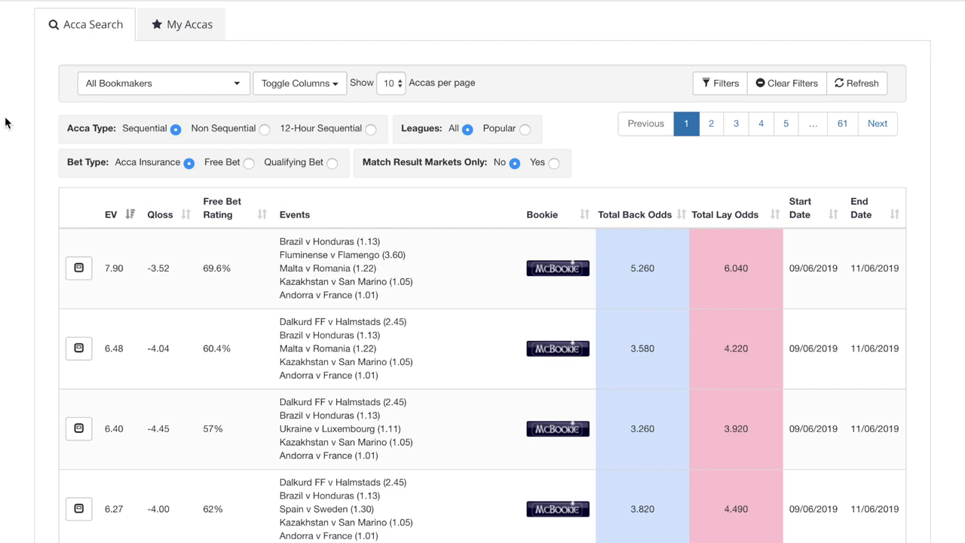
left_click(200, 83)
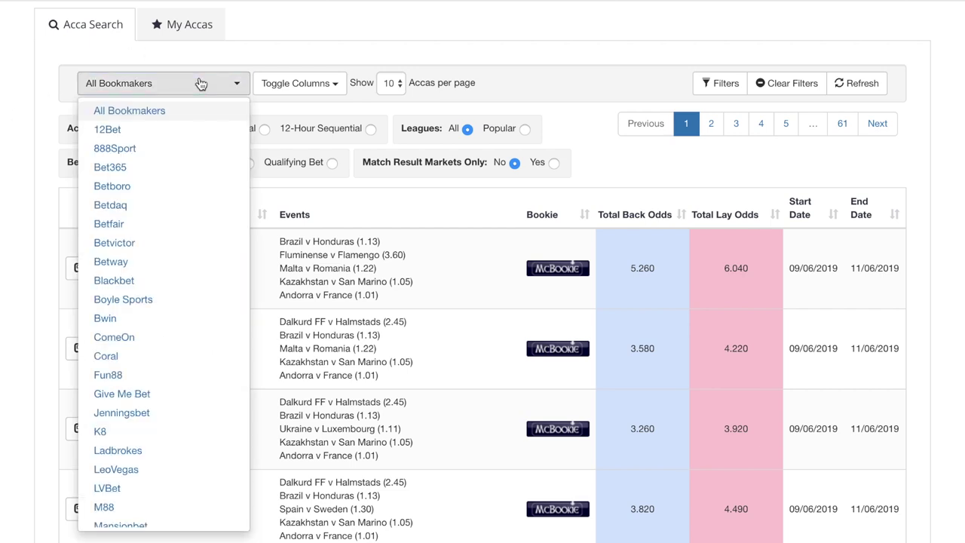
left_click(237, 84)
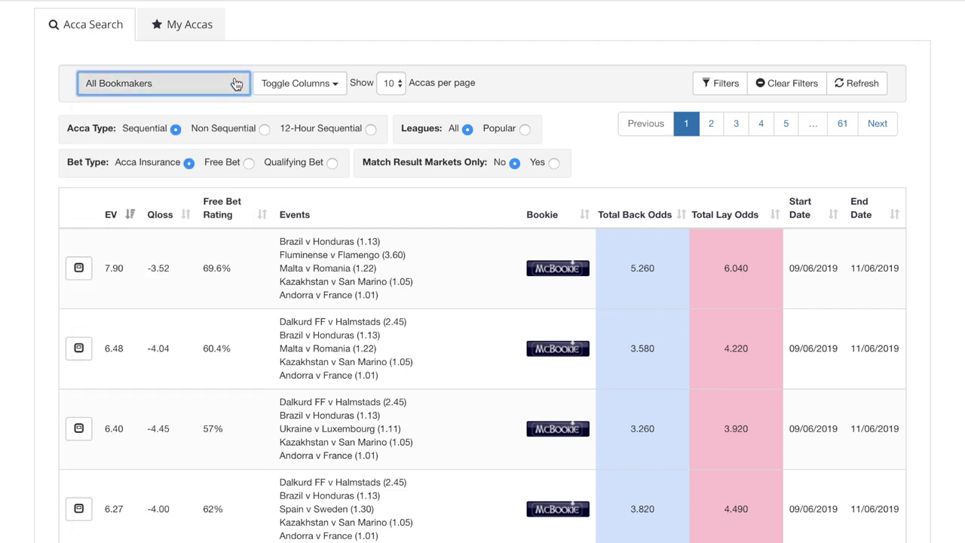
left_click(696, 79)
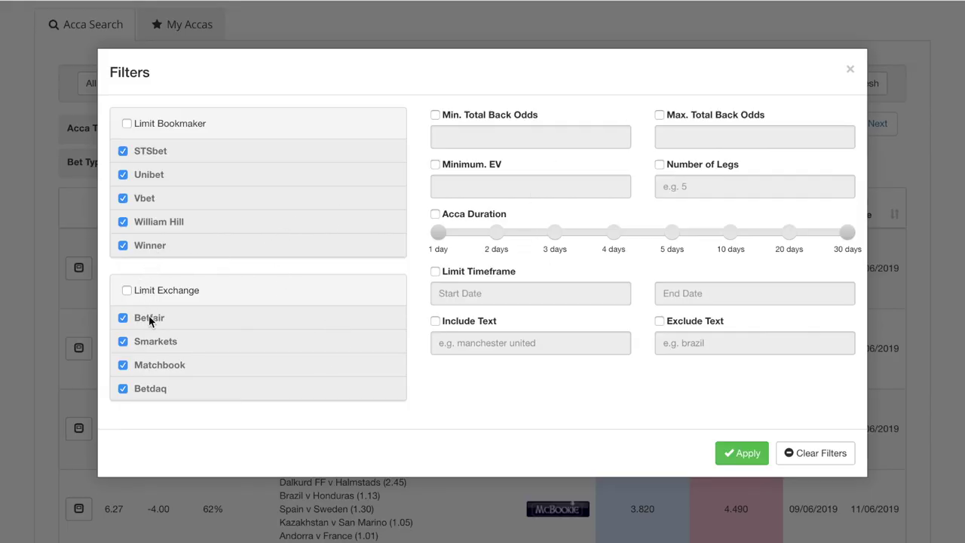
left_click(853, 71)
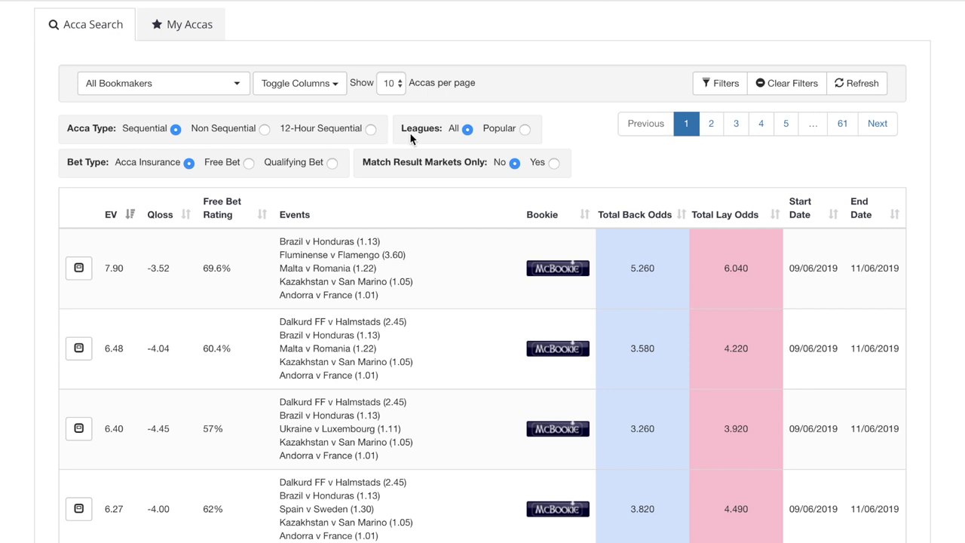
left_click(466, 129)
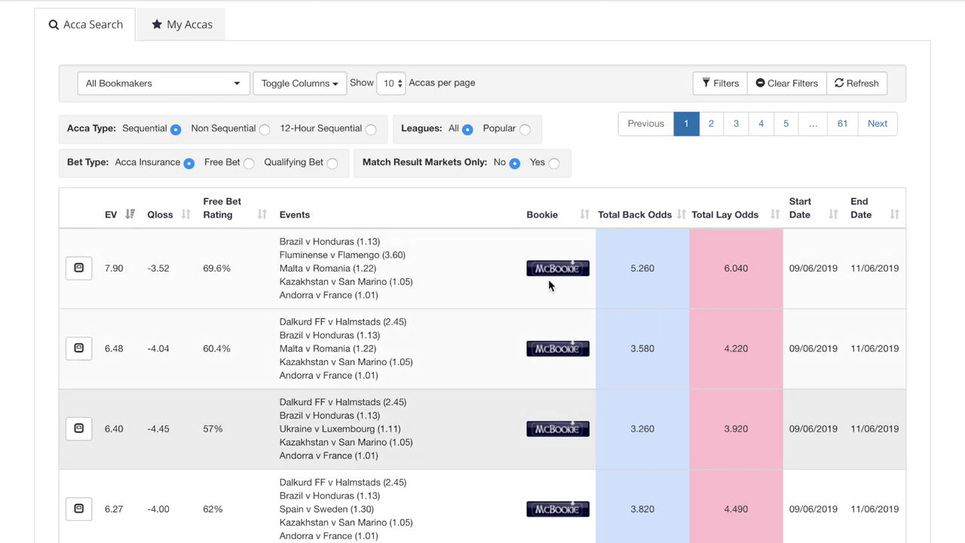
left_click(77, 273)
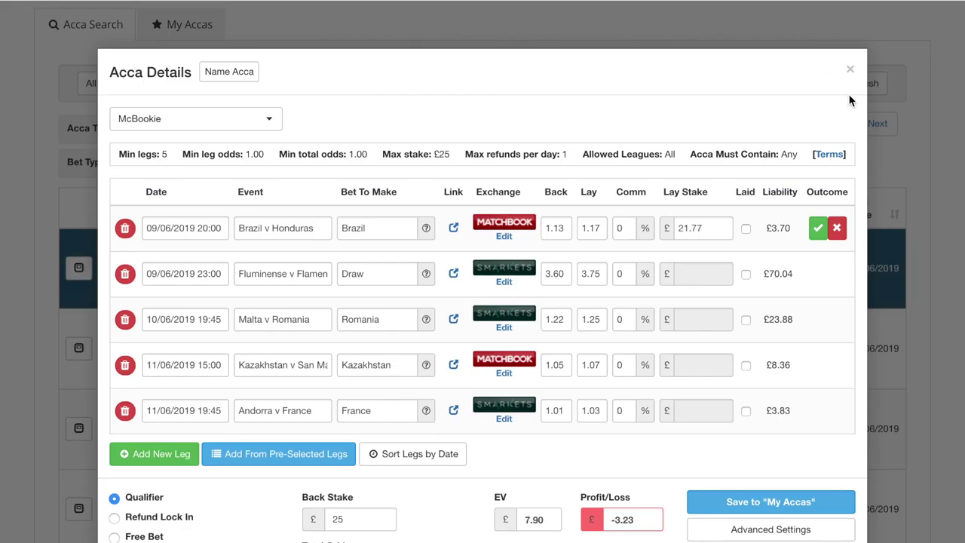
left_click(850, 69)
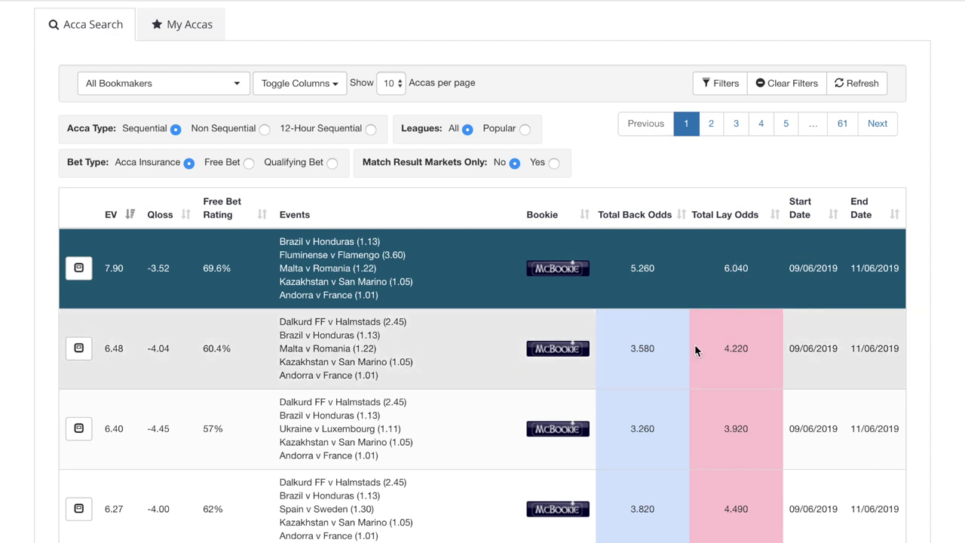
left_click(78, 268)
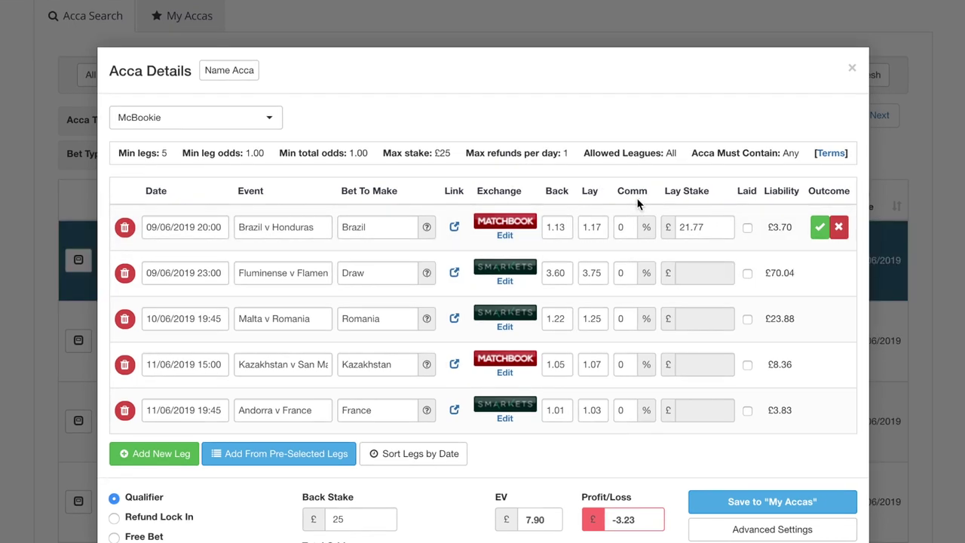
Step: Scroll the Acca Details down to the stake and odds section (total odds 5.263, EV £7.90)
scroll(638, 205, "down", 5)
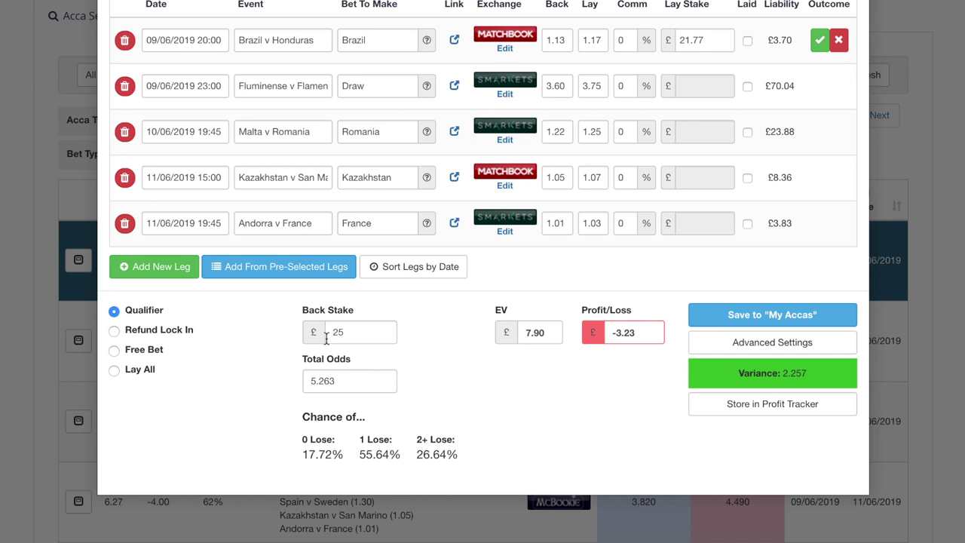
left_click(353, 332)
key("BackSpace")
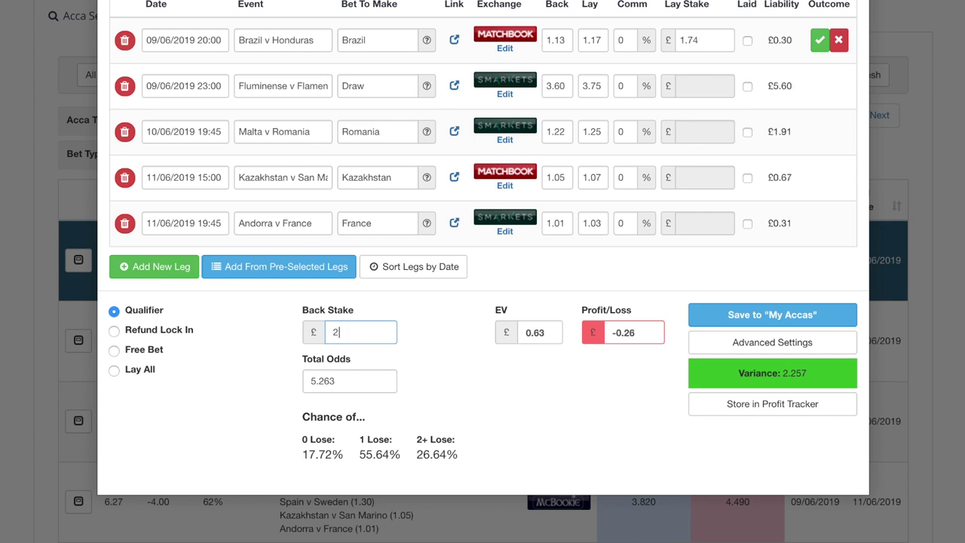
type("0")
key("BackSpace")
type("5")
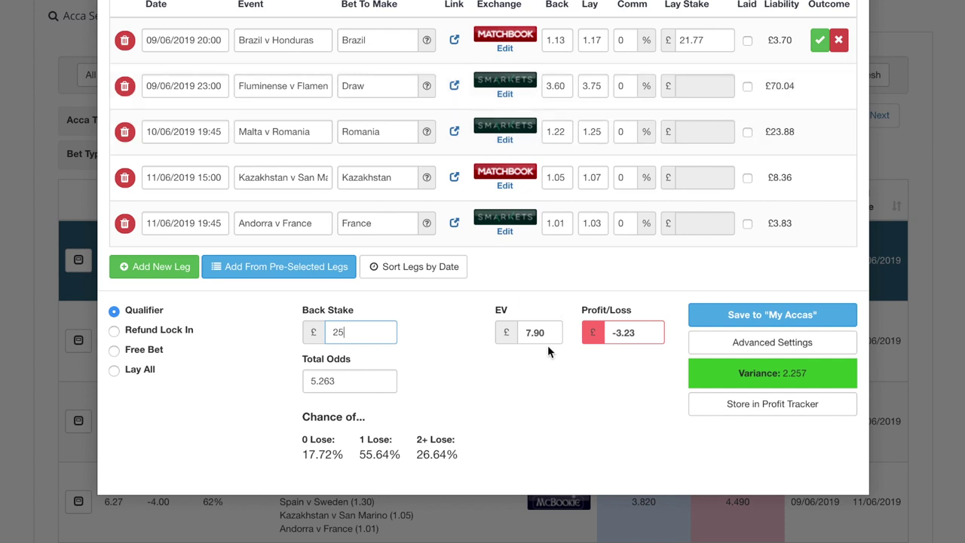
left_click(623, 333)
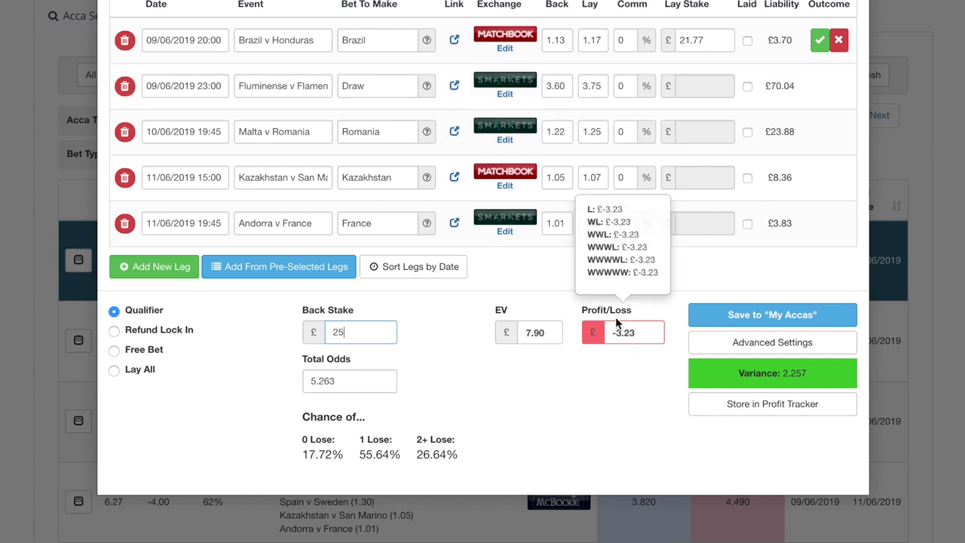
left_click(710, 368)
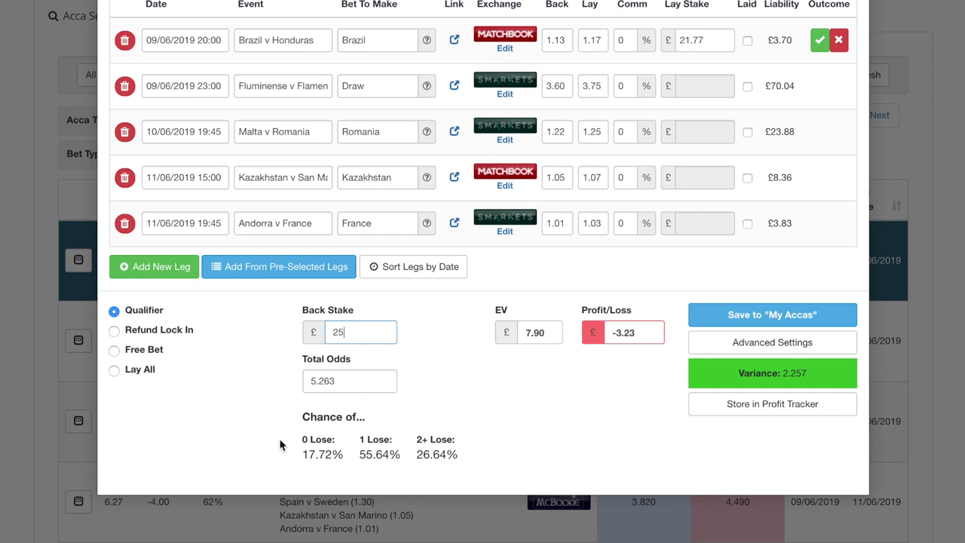
left_click(424, 430)
left_click(752, 343)
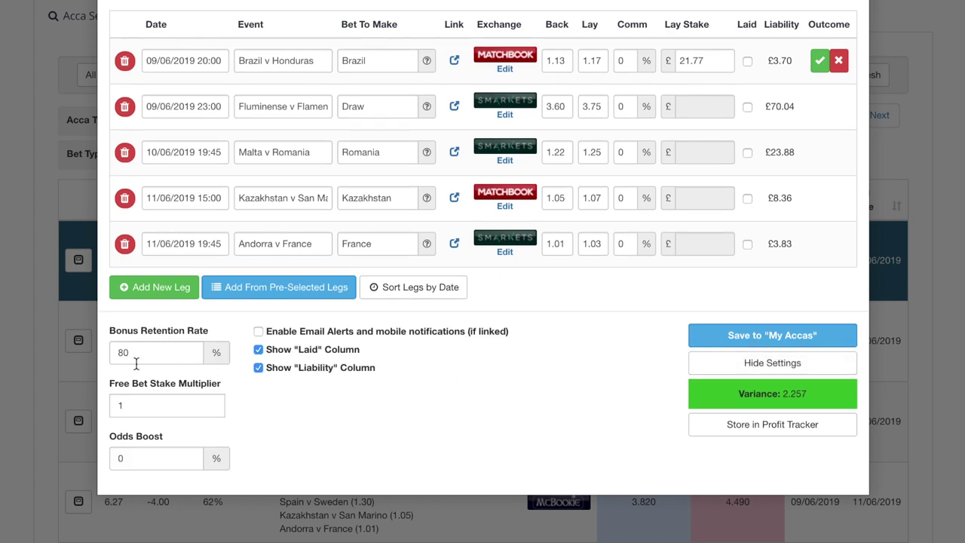
Step: Expand Advanced Settings, enable email alerts, and toggle the Laid column off and back on
left_click(161, 353)
left_click(258, 332)
left_click(258, 350)
left_click(259, 350)
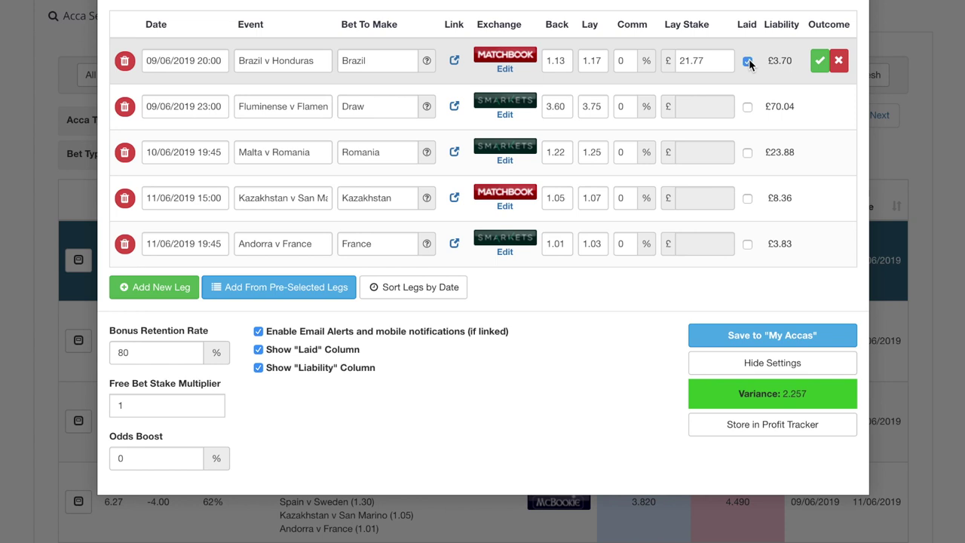
Step: Tick then clear Laid on the Brazil and Fluminense legs, and toggle the Liability column
left_click(747, 61)
left_click(746, 106)
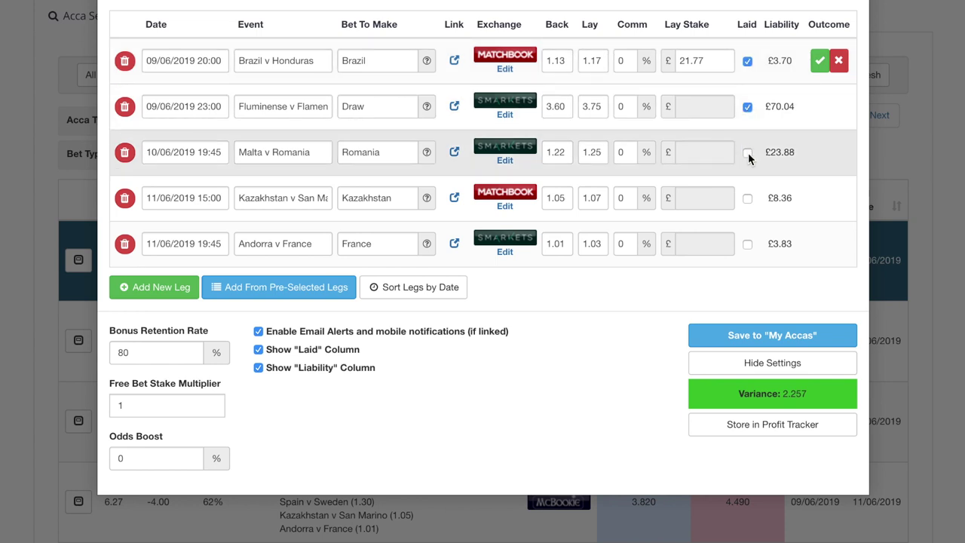
left_click(748, 152)
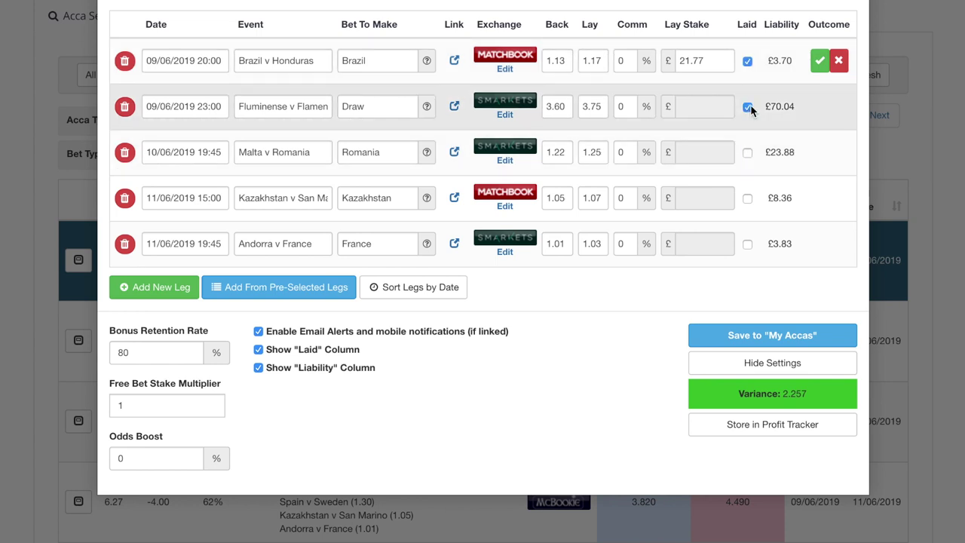
left_click(748, 61)
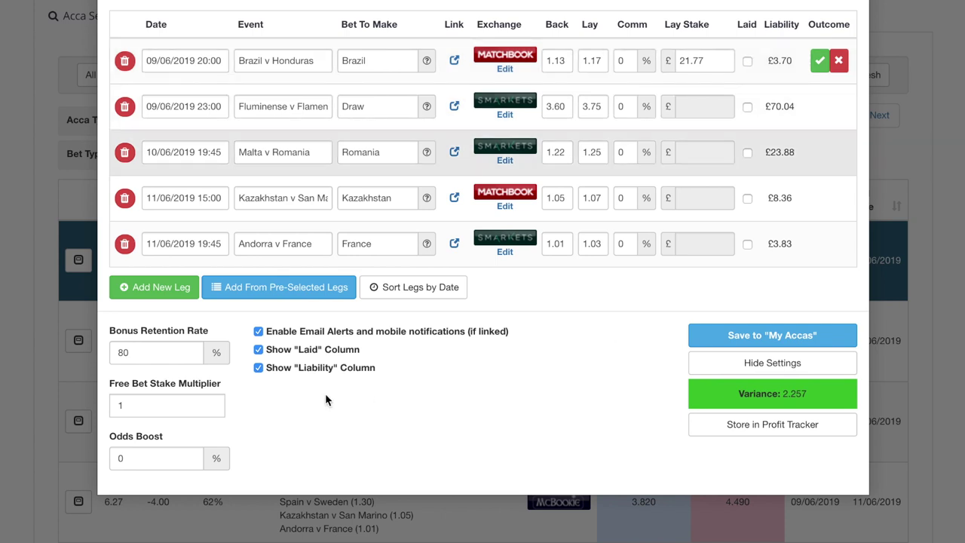
left_click(258, 368)
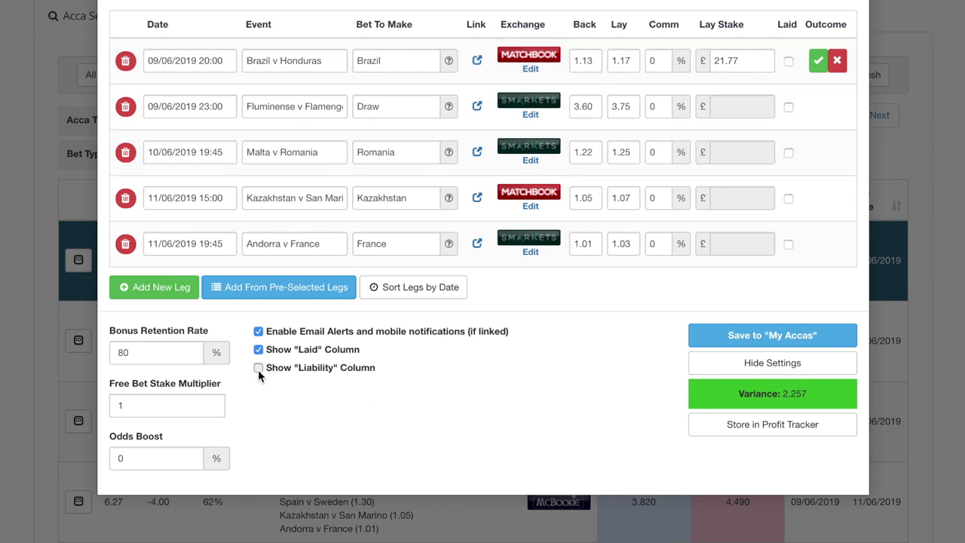
left_click(258, 368)
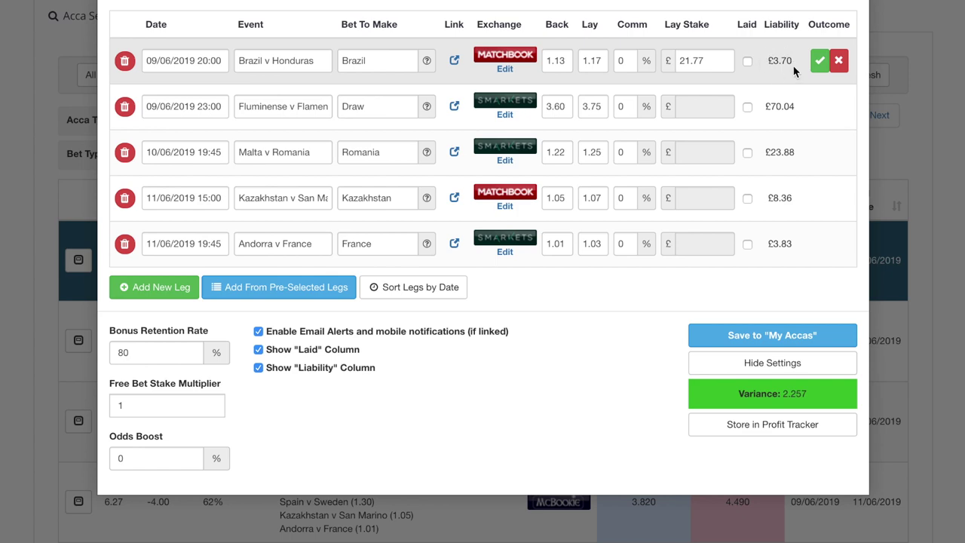
Step: Name the acca 'Test' and save it to My Accas
scroll(721, 323, "up", 3)
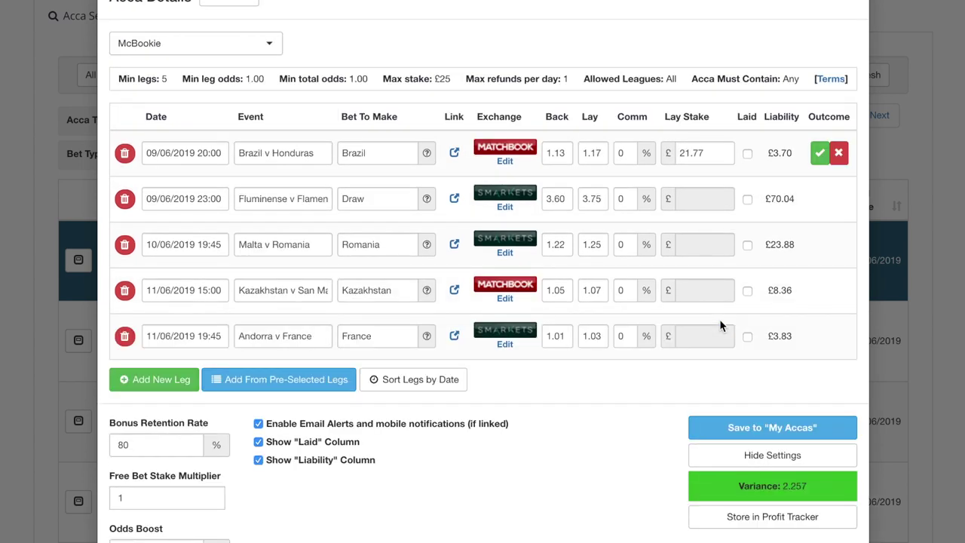
left_click(230, 71)
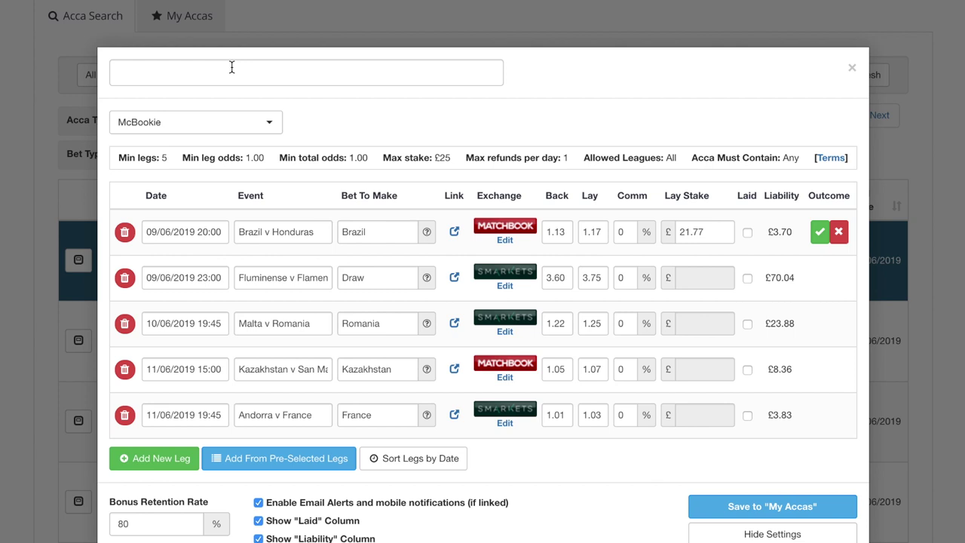
left_click(231, 68)
type("Test")
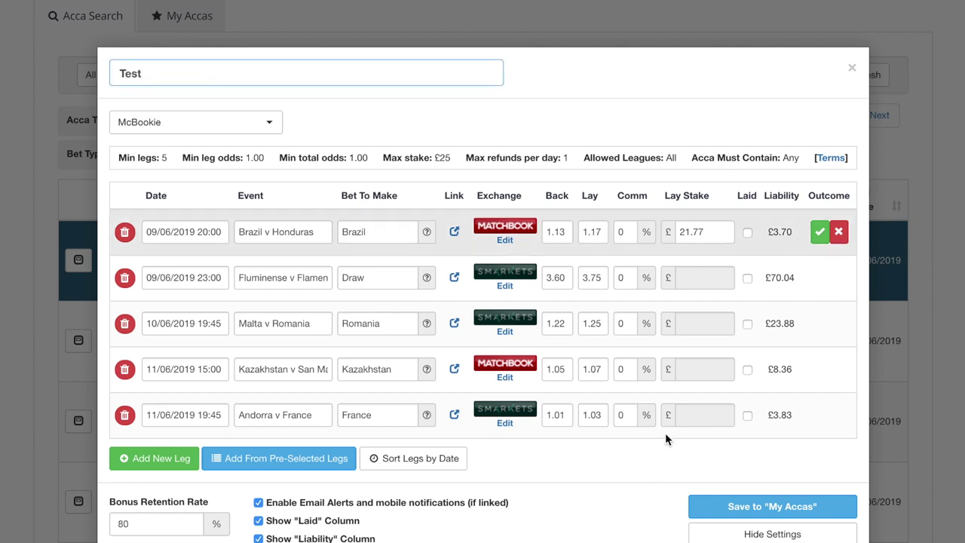
left_click(732, 506)
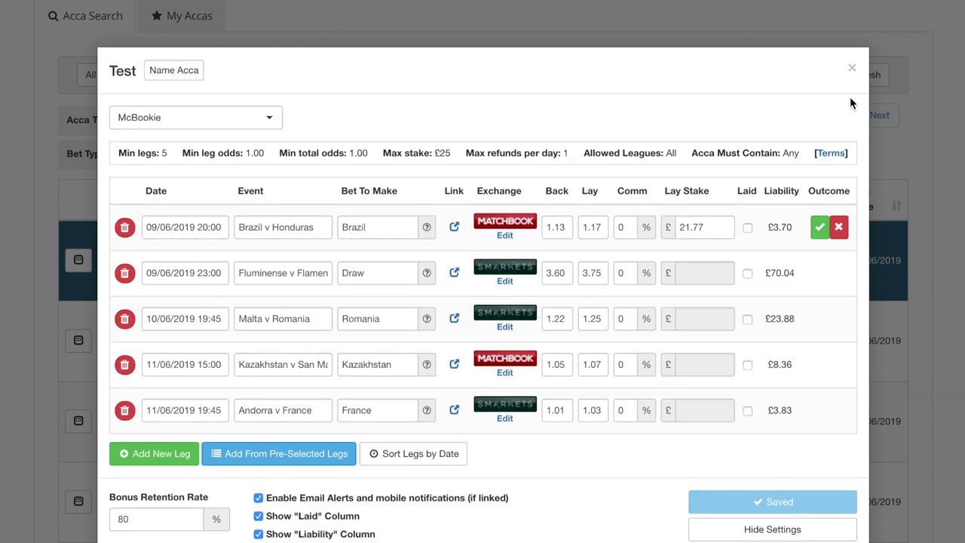
Step: Close the details and open the saved Acca2 from My Accas for editing
left_click(852, 68)
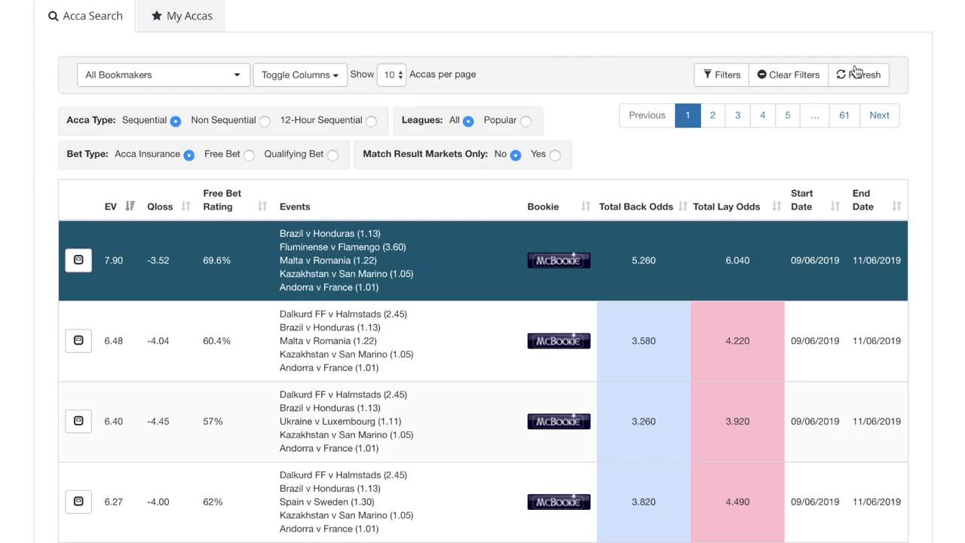
left_click(178, 26)
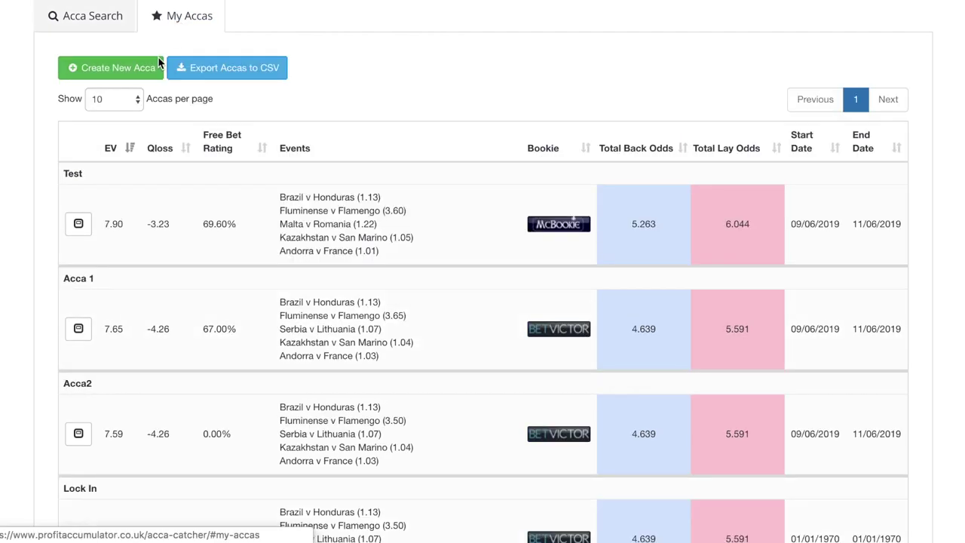
left_click(78, 223)
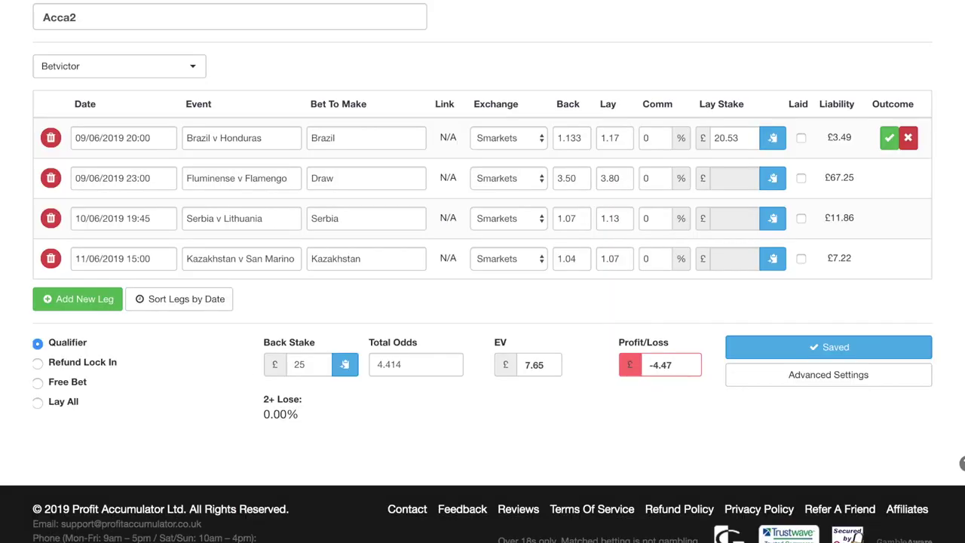
left_click(94, 299)
Step: Set the new leg's kick-off to 11 June 2019 at 19:45
left_click(94, 297)
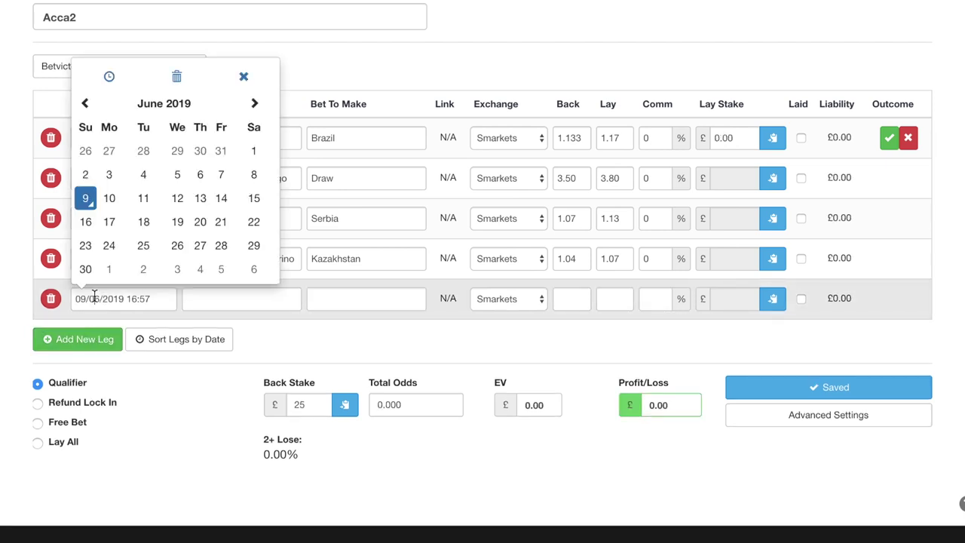
left_click(141, 199)
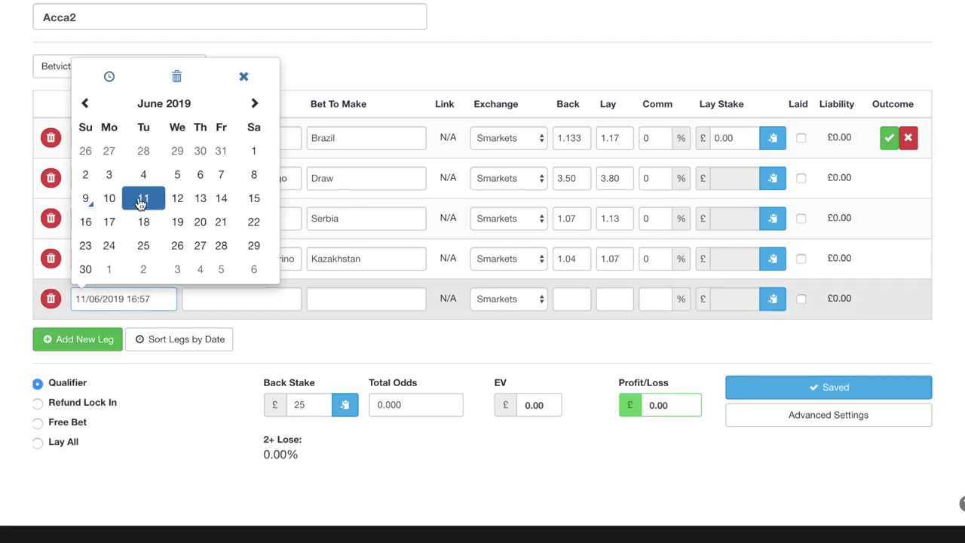
left_click(109, 77)
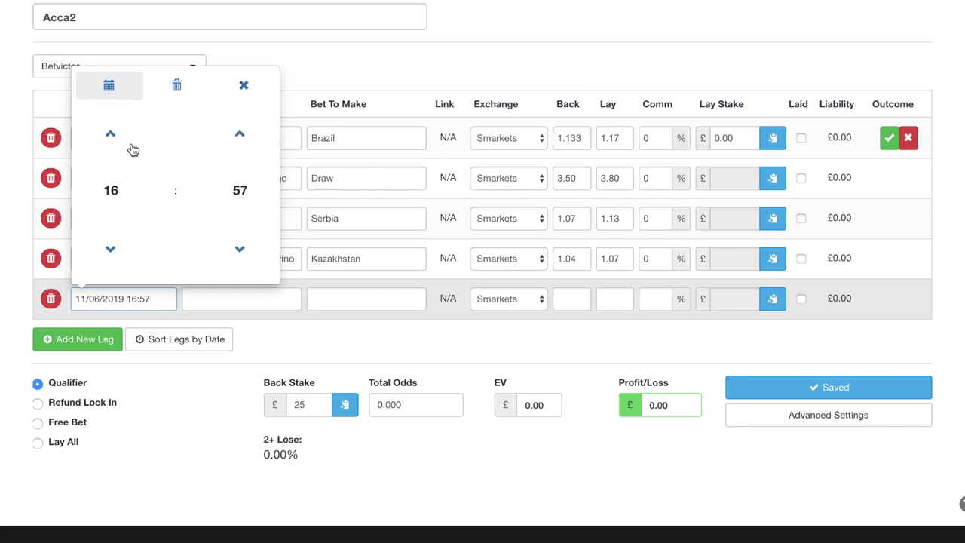
left_click(120, 193)
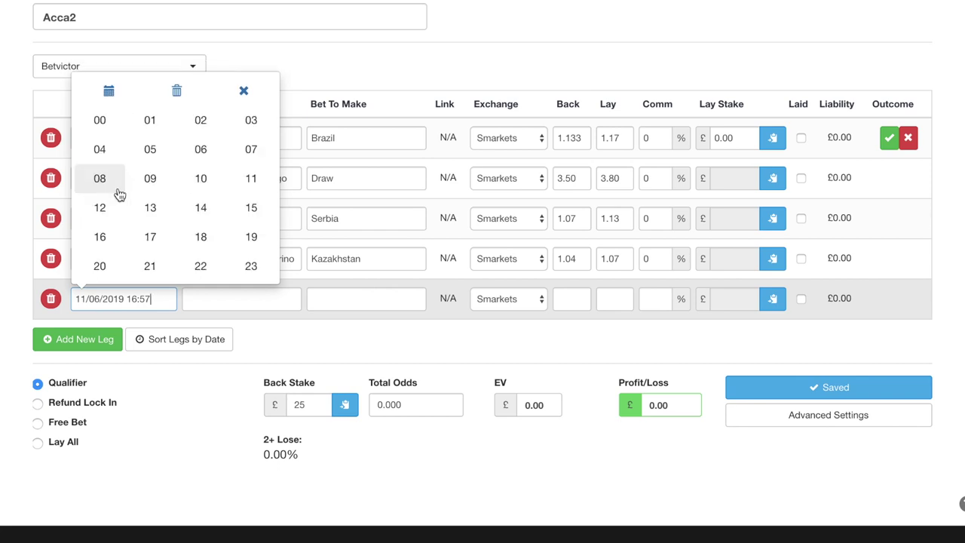
left_click(251, 239)
left_click(241, 192)
left_click(151, 257)
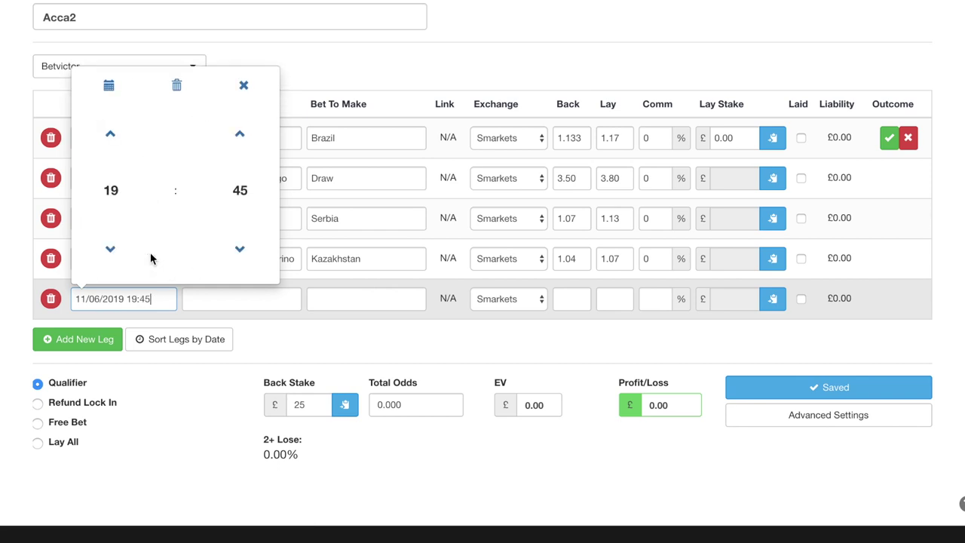
Step: Enter the event 'Adorra v France' with the bet 'France'
left_click(215, 302)
type("Adorra ")
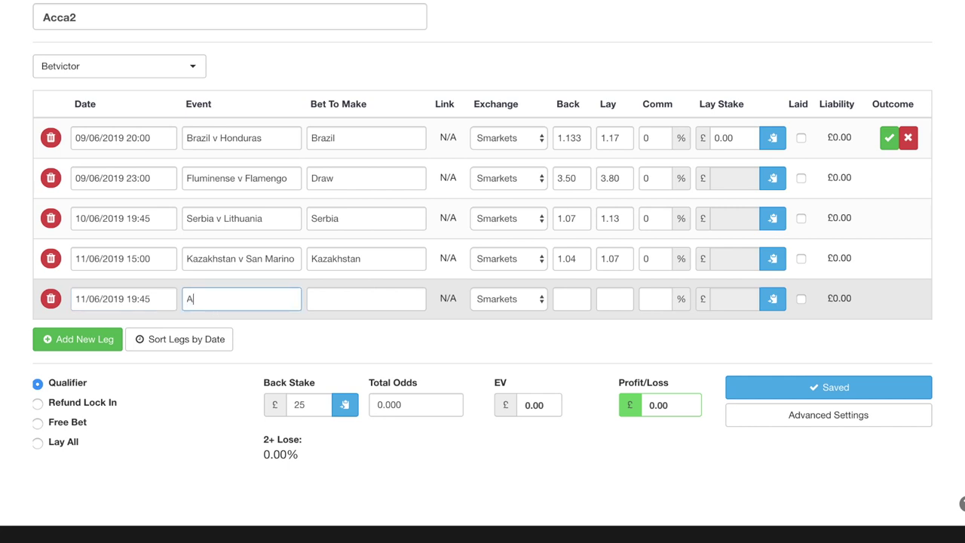
type("v France")
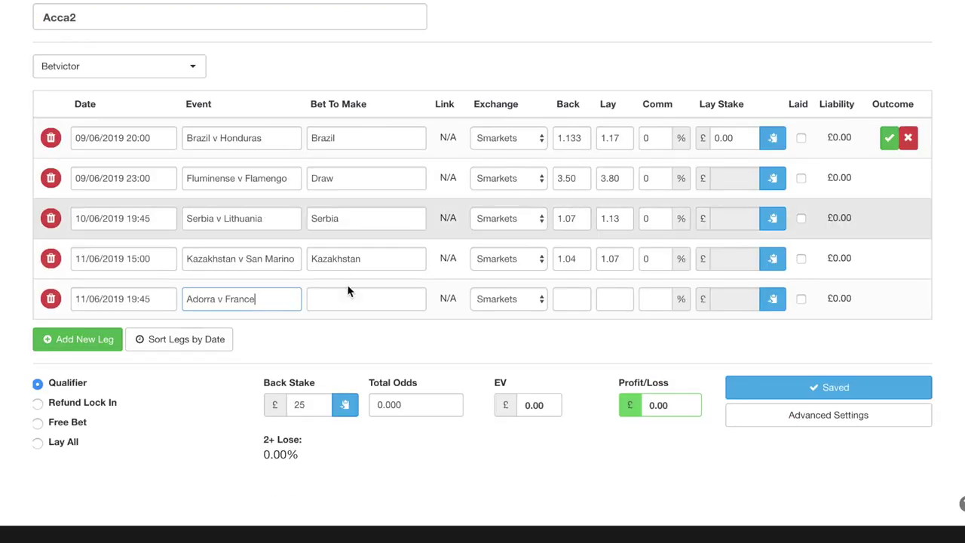
left_click(349, 298)
type("France")
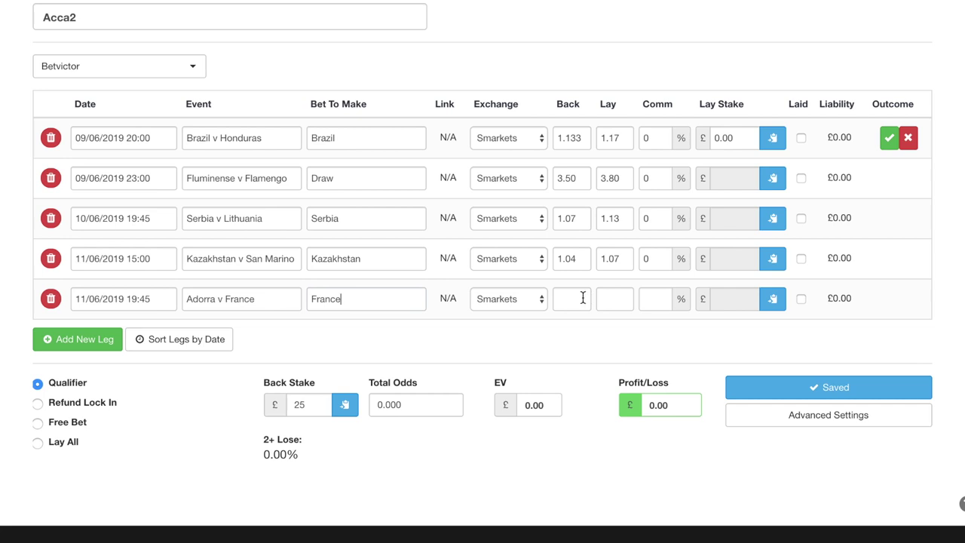
Step: Enter back odds 1.02, lay odds 1.03 and commission 0 for the new leg
left_click(582, 298)
type("1.02")
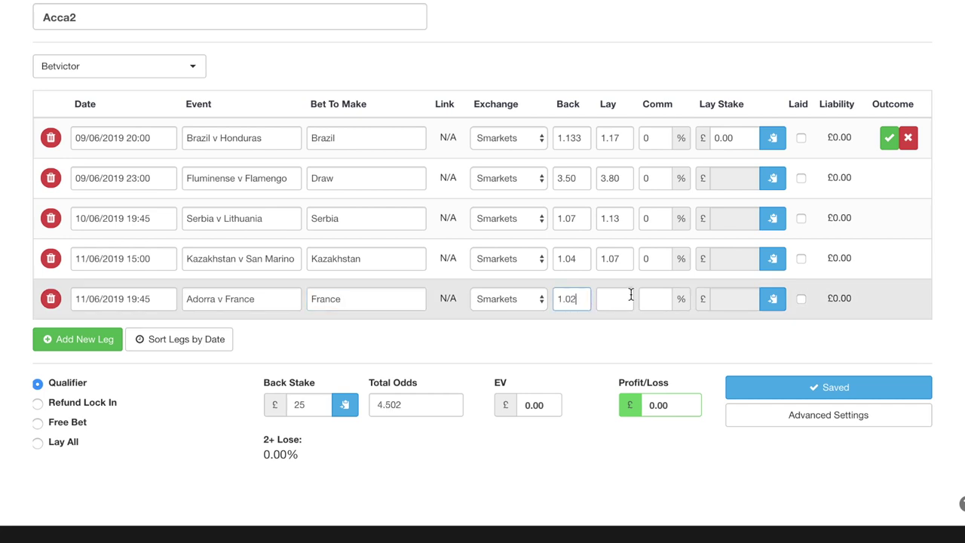
left_click(619, 299)
type("1.04")
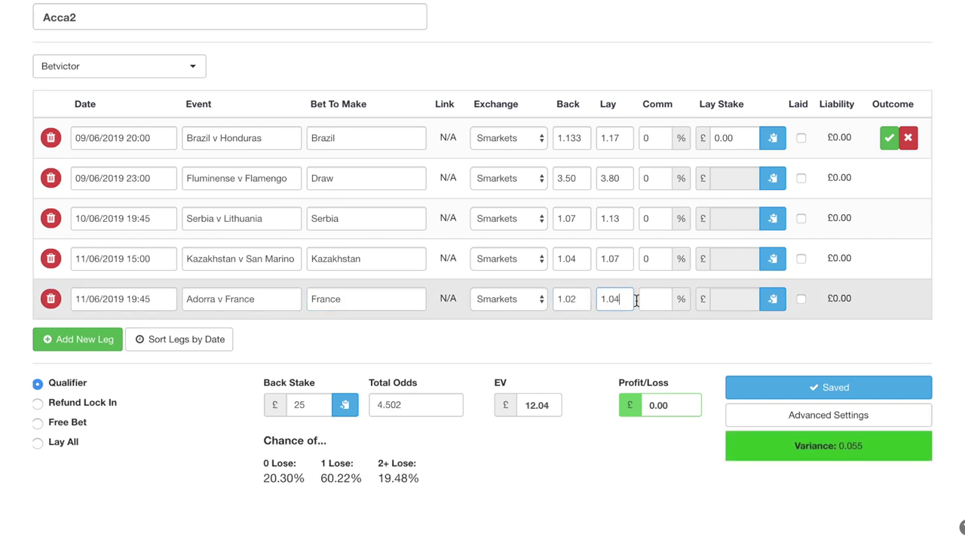
key("BackSpace")
type("3")
left_click(656, 300)
type("0")
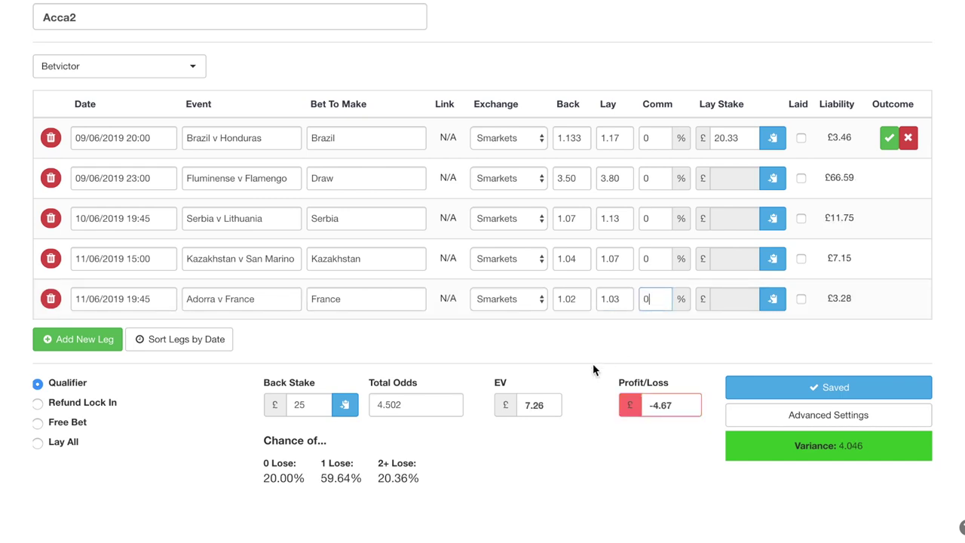
scroll(592, 363, "down", 1)
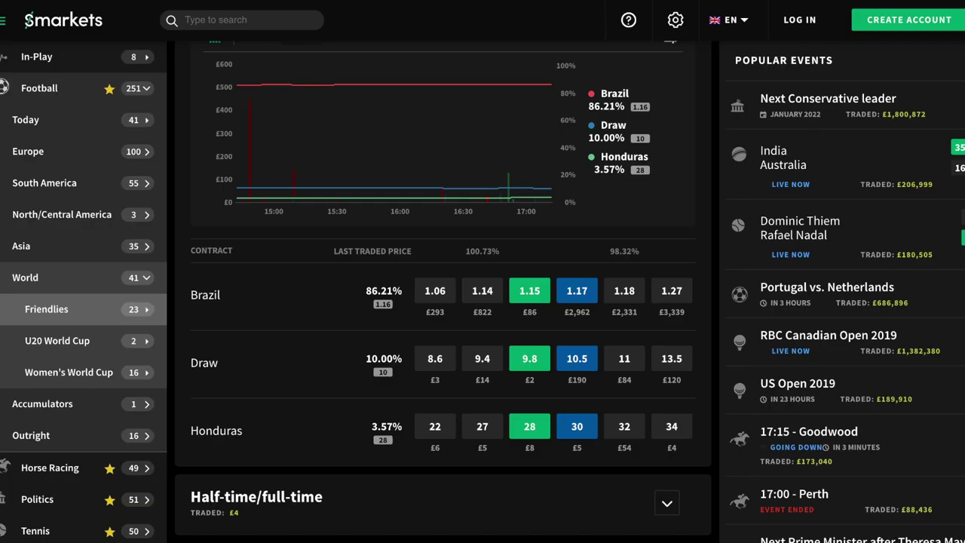
Step: Search Smarkets for 'ven' and open the United States v Venezuela market prices
left_click(233, 20)
type("ven")
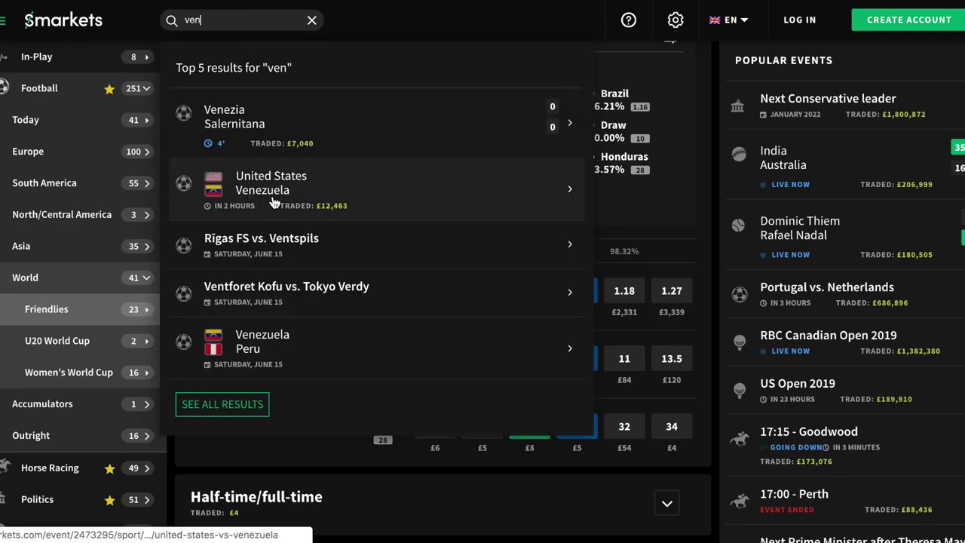
left_click(276, 201)
scroll(442, 301, "down", 3)
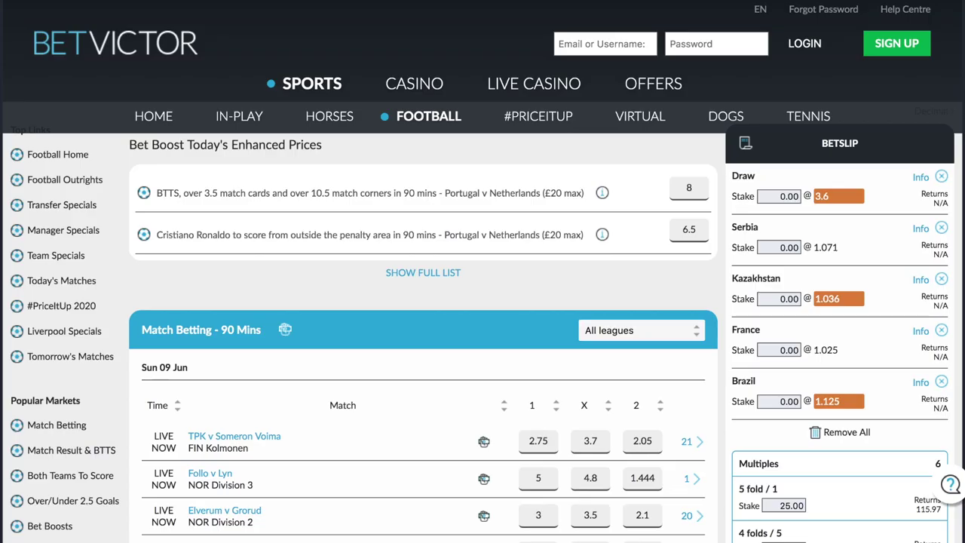
Step: Accept the price changes on the £25.00 five-fold betslip returning 115.97
scroll(536, 290, "down", 1)
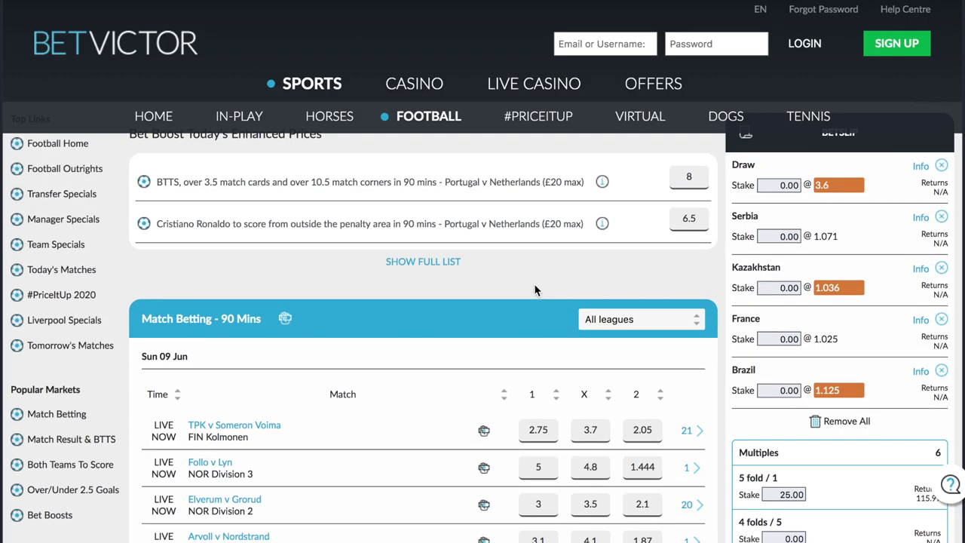
scroll(535, 290, "up", 2)
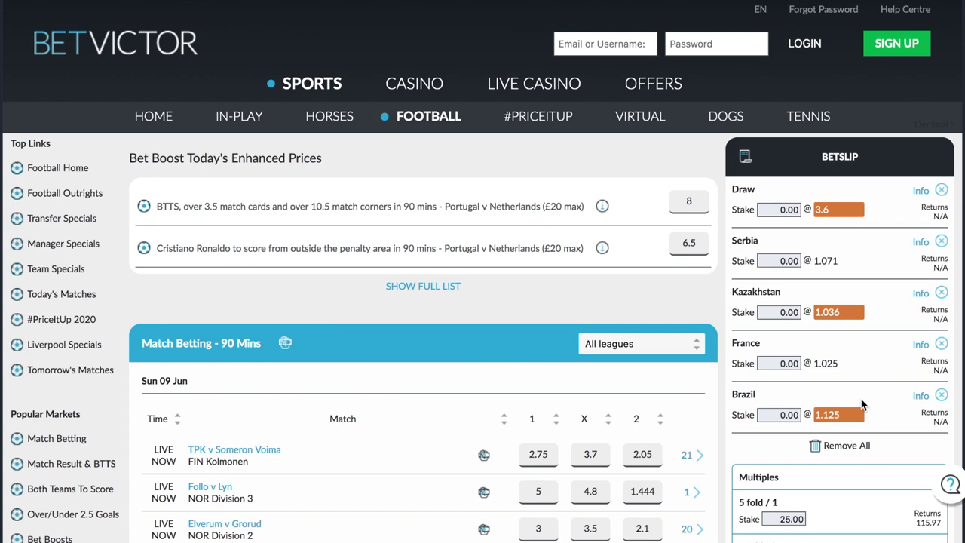
scroll(862, 406, "down", 3)
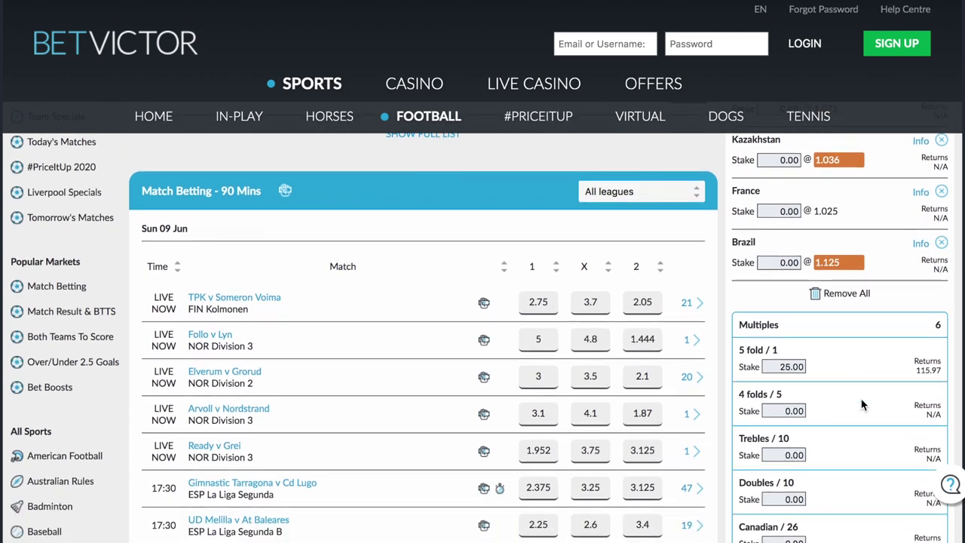
scroll(862, 405, "down", 1)
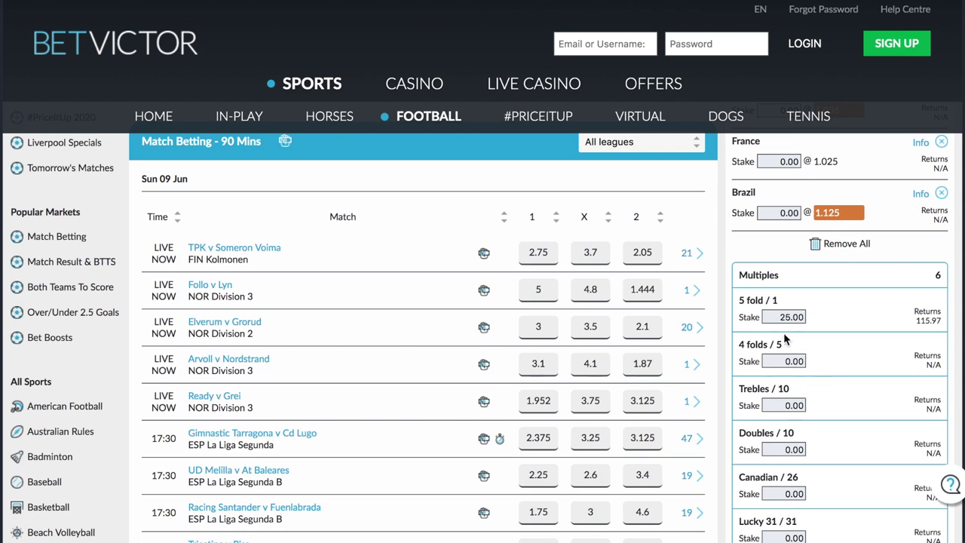
left_click_drag(776, 316, 806, 317)
scroll(813, 315, "down", 3)
scroll(813, 316, "down", 1)
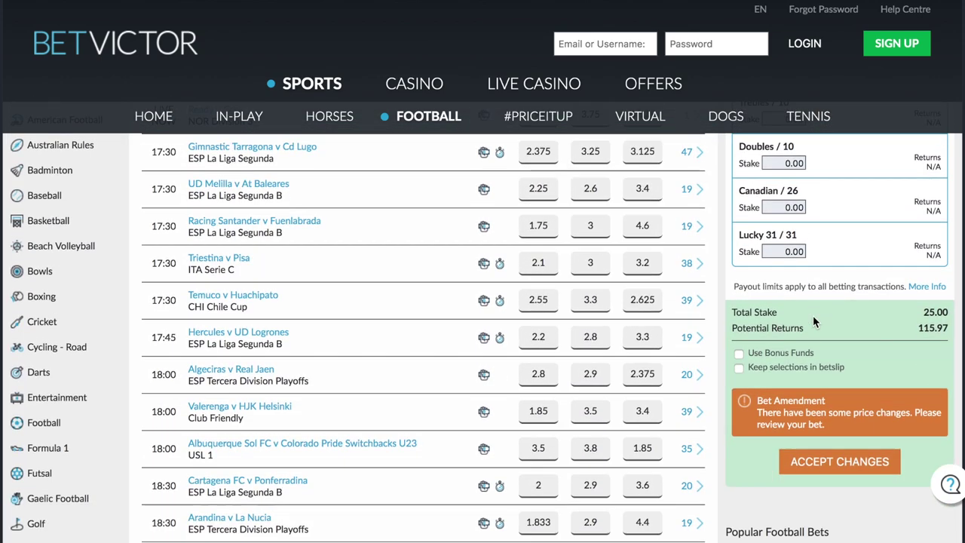
left_click(814, 471)
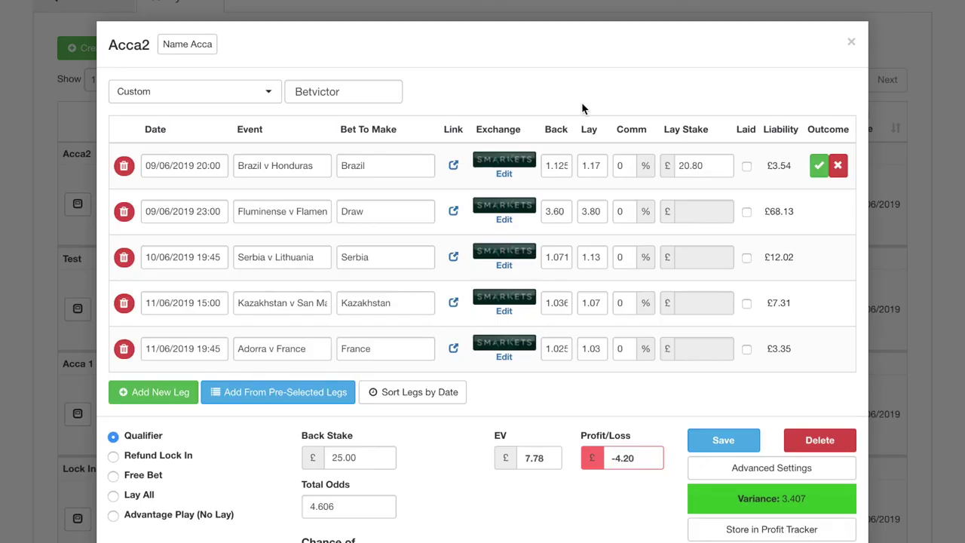
Step: Copy the Brazil leg's 21.16 lay stake from the calculator
type("5")
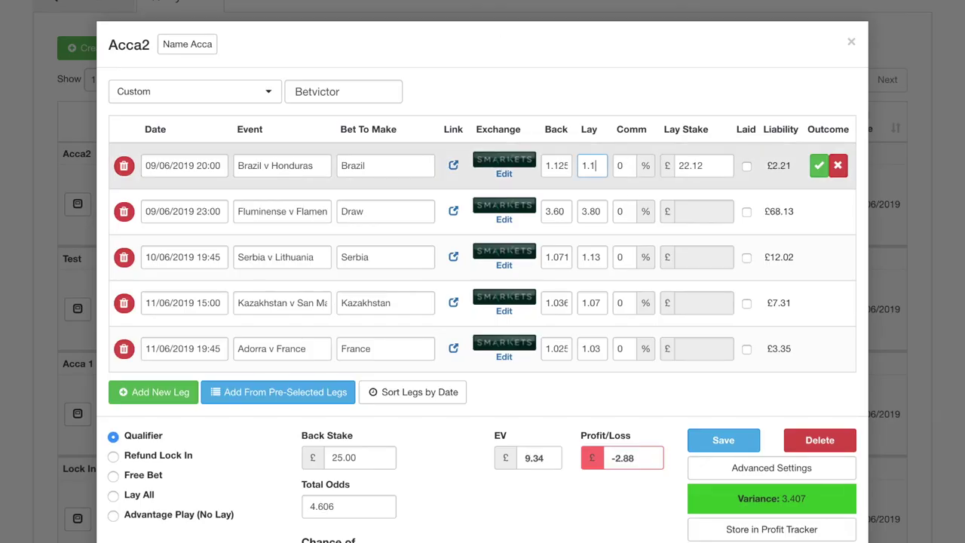
left_click(698, 172)
left_click_drag(699, 172, 678, 168)
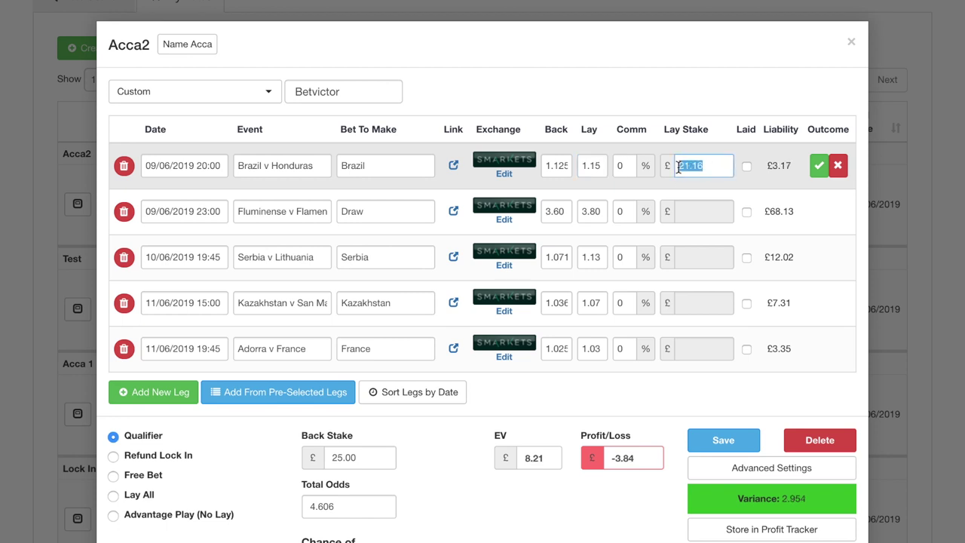
right_click(697, 171)
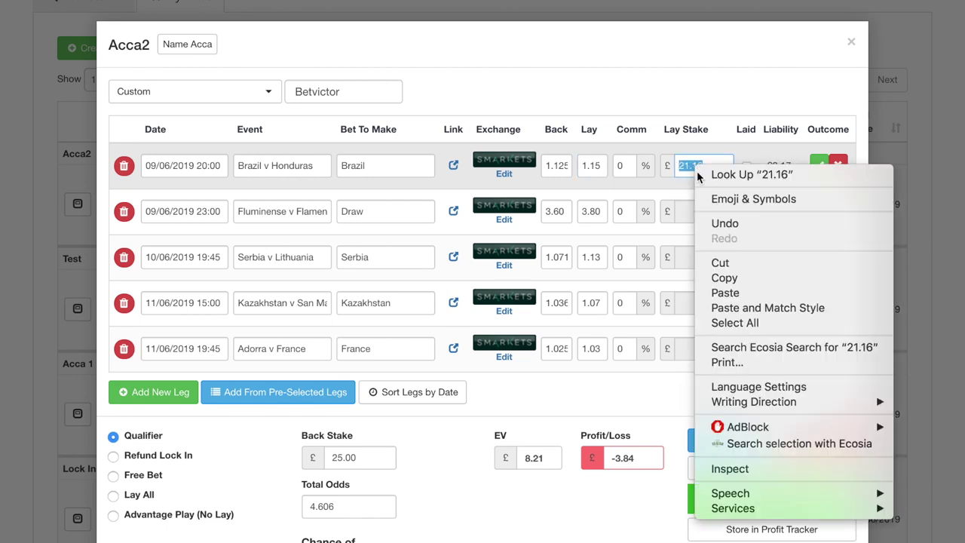
left_click(721, 285)
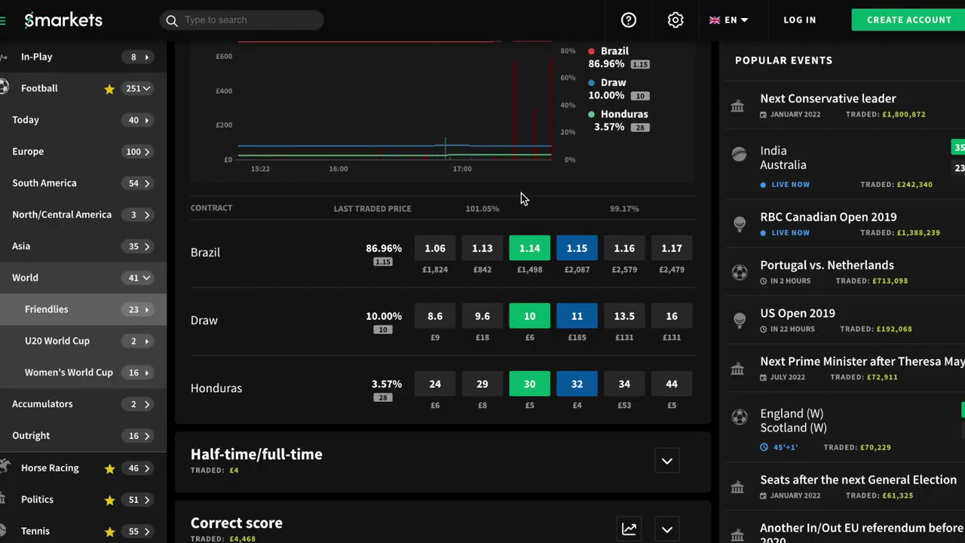
Step: Open a Smarkets lay bet on Brazil at 1.15 and paste the 21.16 stake
left_click(577, 248)
right_click(439, 345)
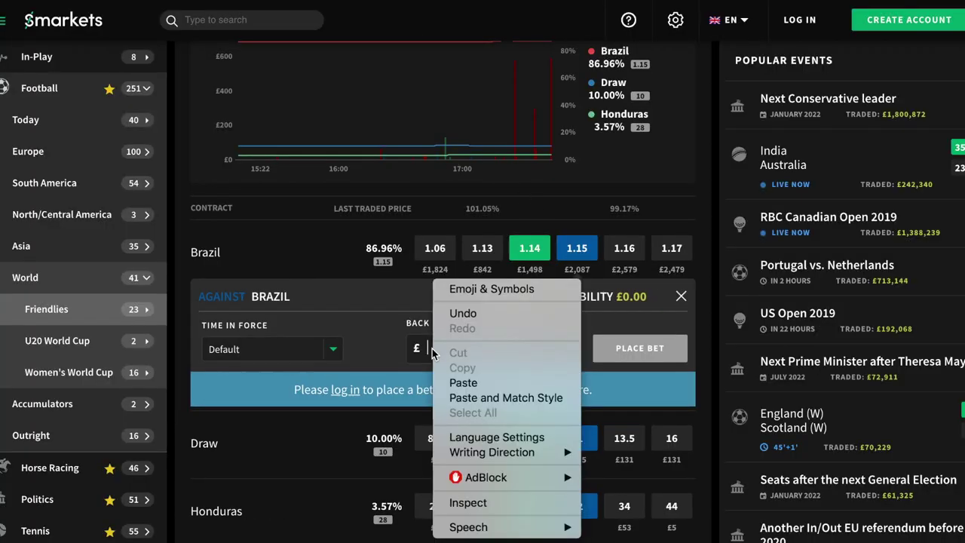
left_click(463, 380)
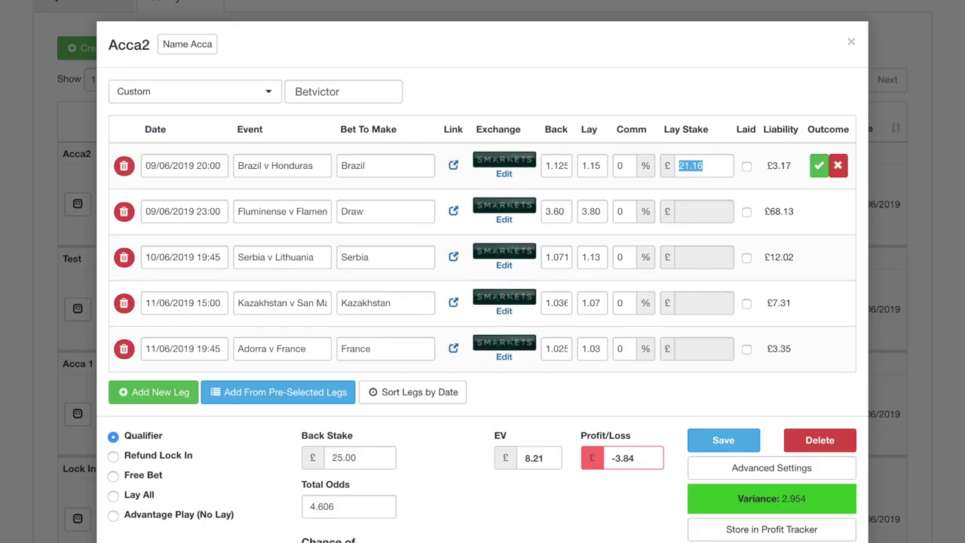
Step: Tick Laid on Acca2's first-row Brazil leg and save the acca
left_click(745, 165)
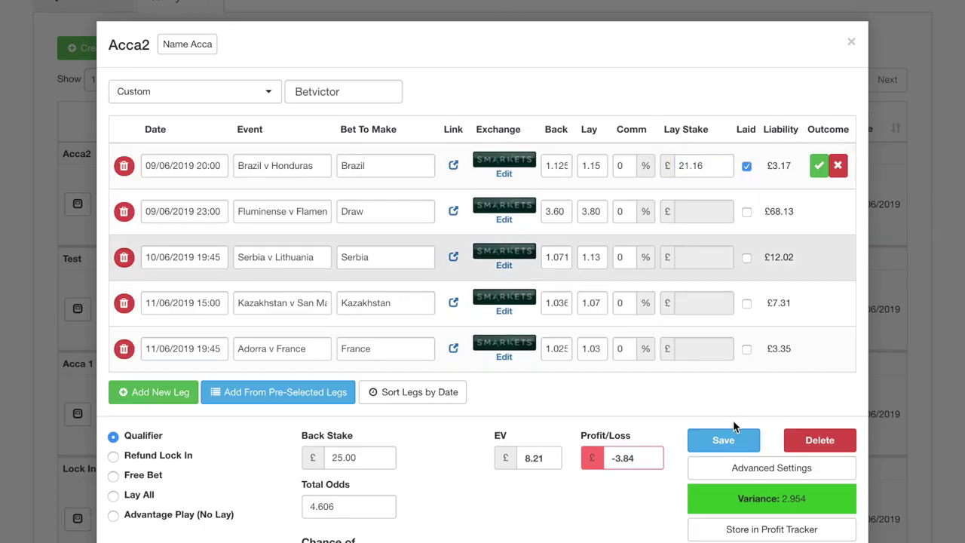
left_click(728, 441)
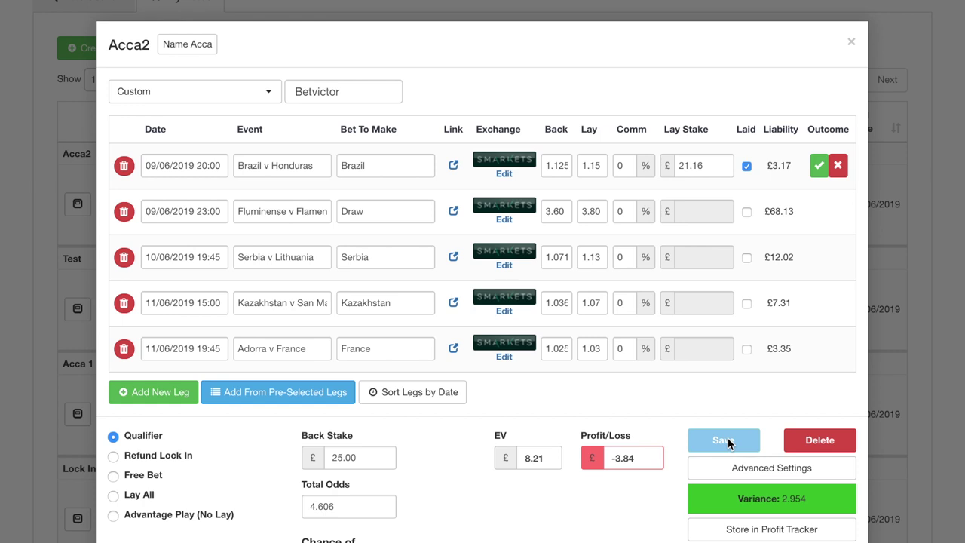
Step: Mark Brazil won, copy the Draw leg's 24.33 lay stake, tick it laid and save
left_click(818, 167)
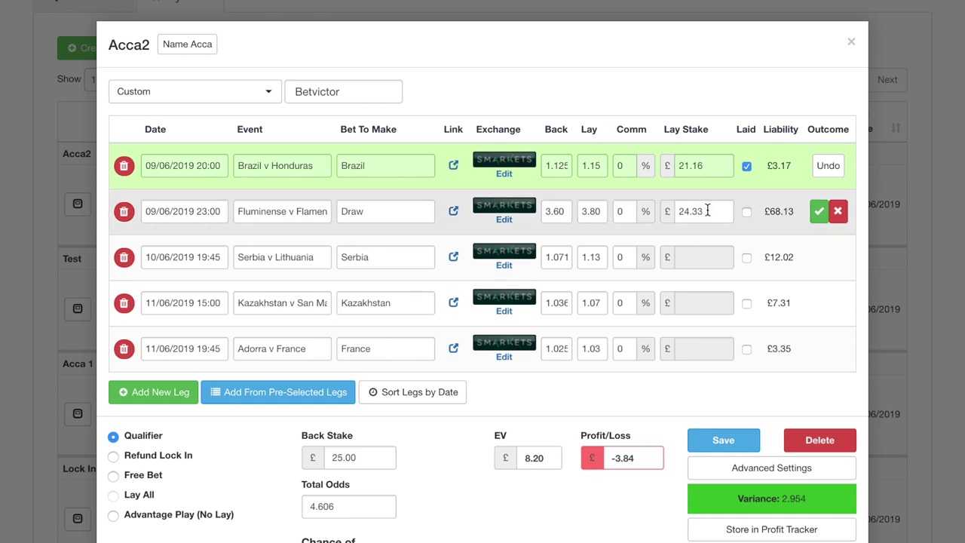
left_click_drag(701, 211, 683, 214)
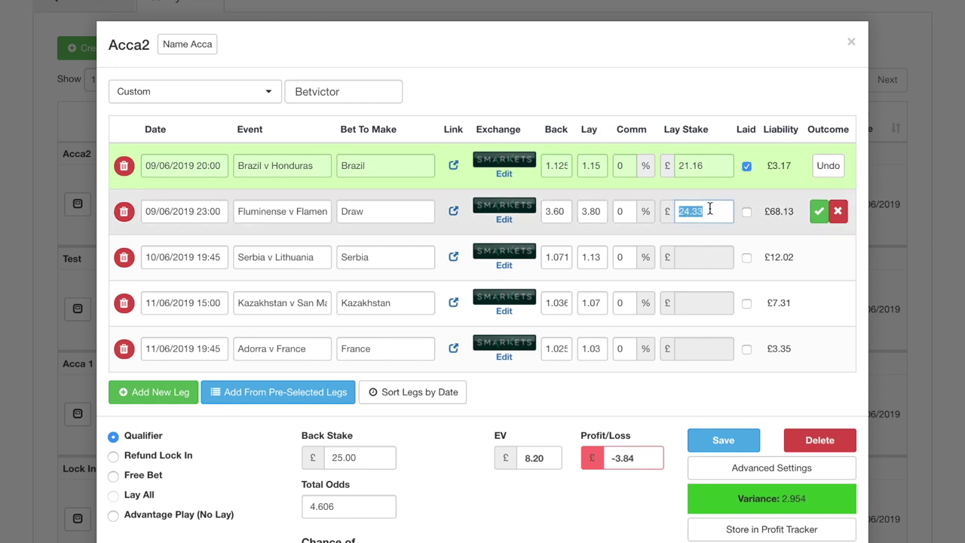
left_click(711, 205)
left_click(747, 212)
left_click(707, 440)
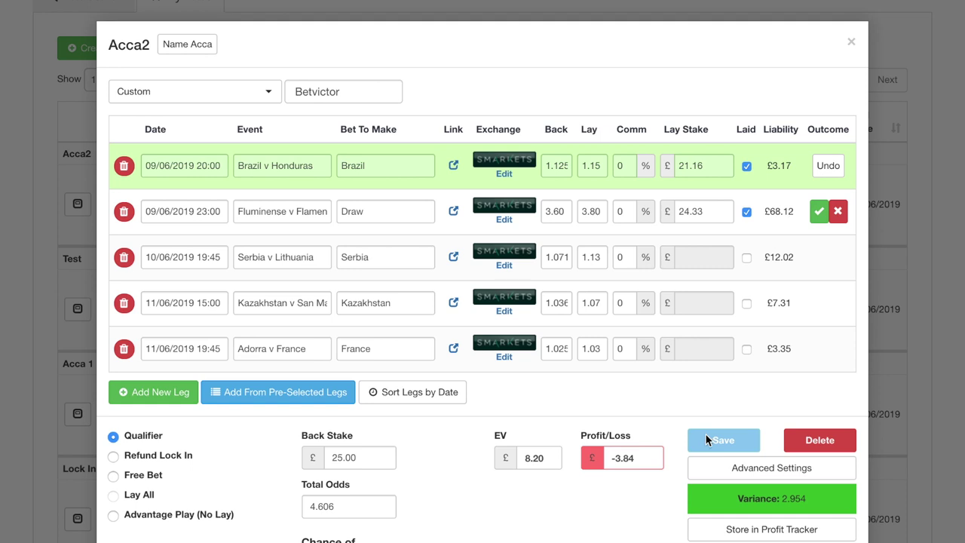
Step: Record the Fluminense v Flamengo Draw leg as lost, leaving a £-3.84 qualifying loss
left_click(838, 212)
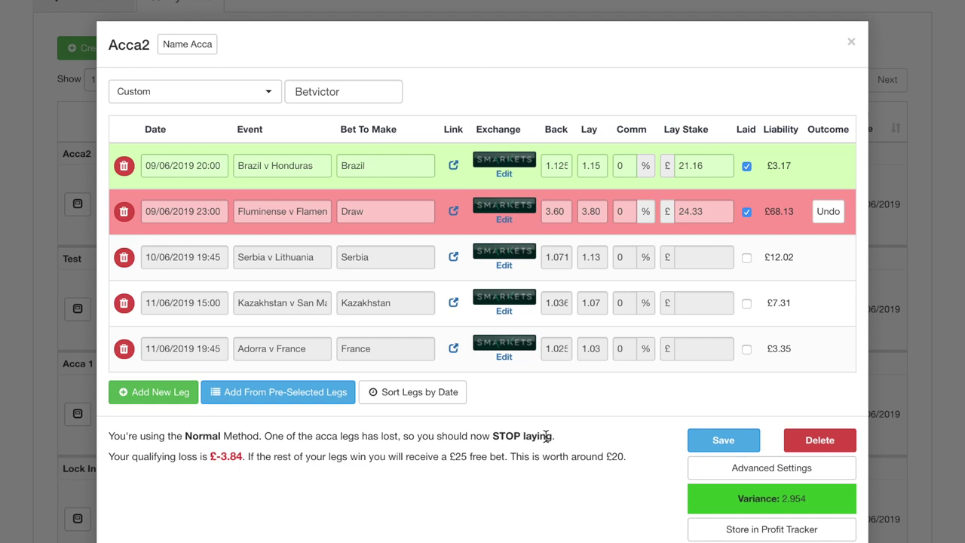
scroll(546, 436, "down", 1)
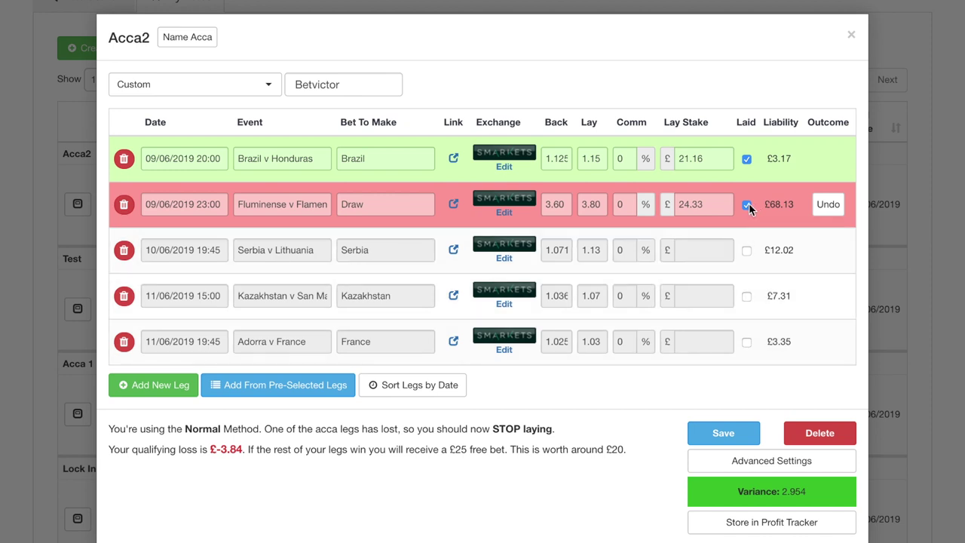
Step: Undo the first two legs' results and switch Acca2 to Refund Lock In
left_click(828, 204)
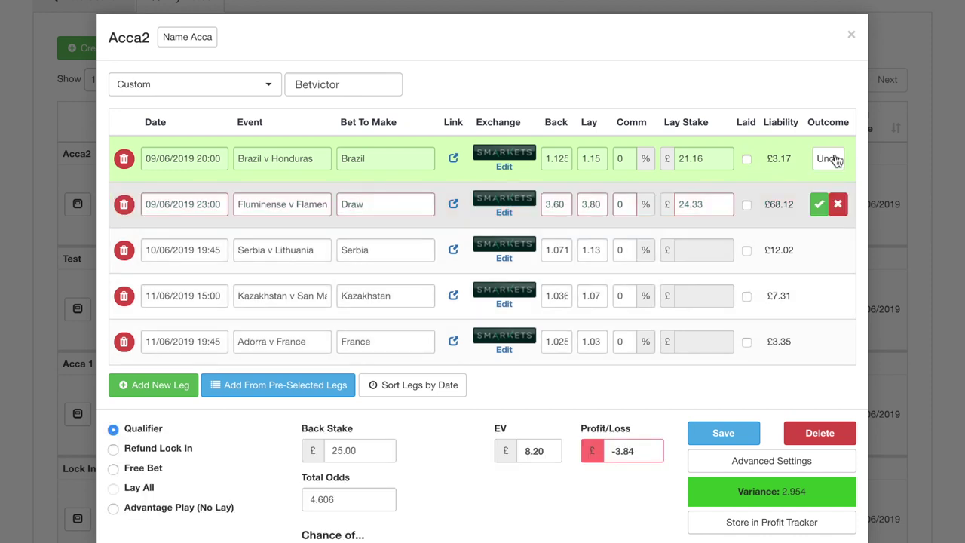
mouse_move(837, 158)
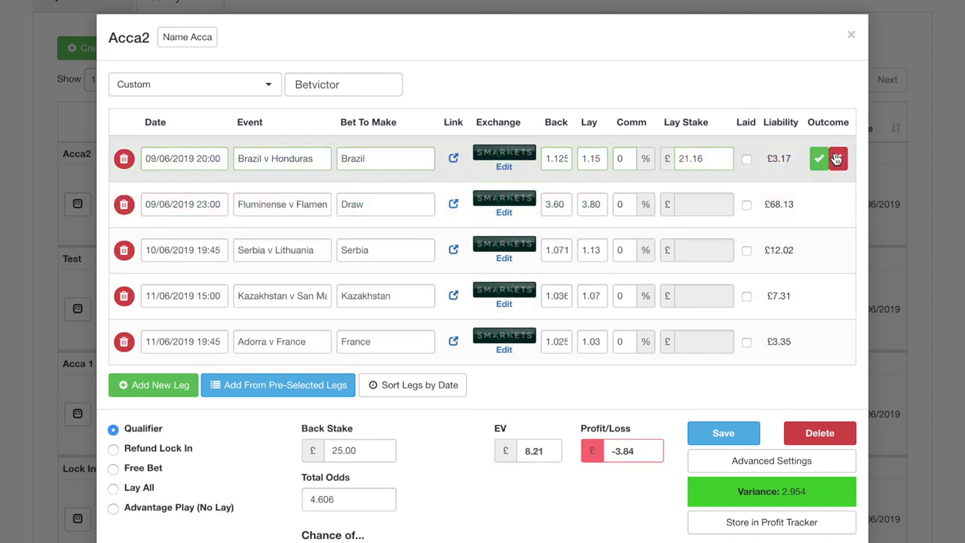
left_click(114, 449)
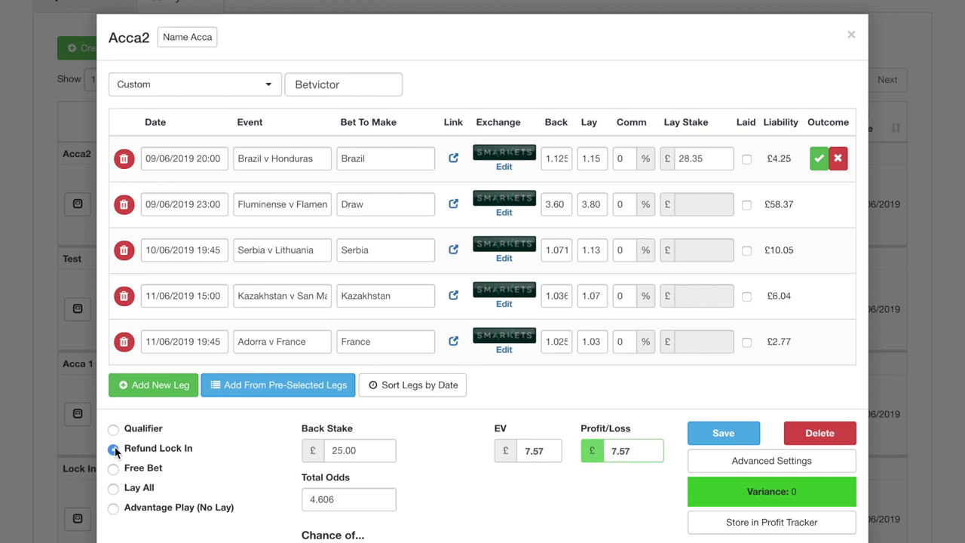
Step: Show and hide Advanced Settings, then check the £7.57 Profit/Loss
left_click(705, 460)
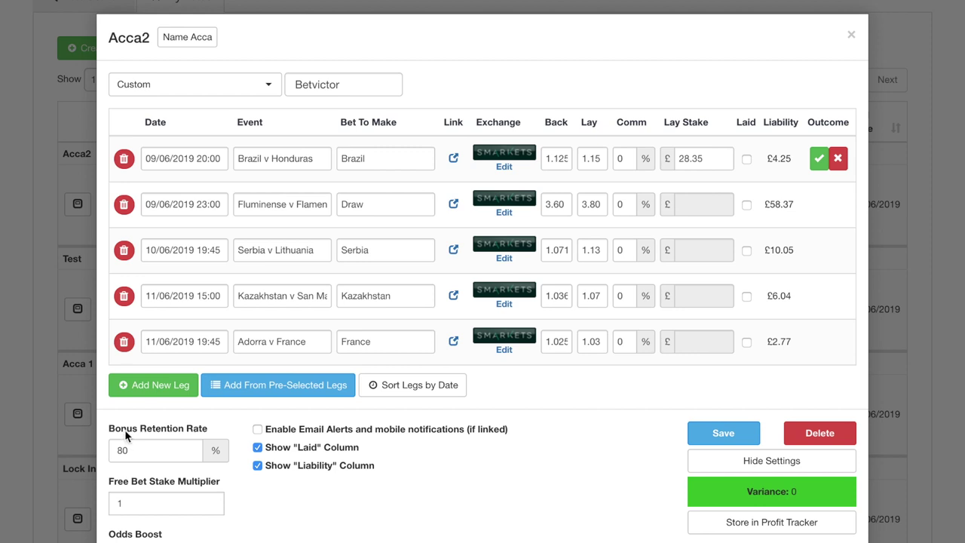
left_click(739, 468)
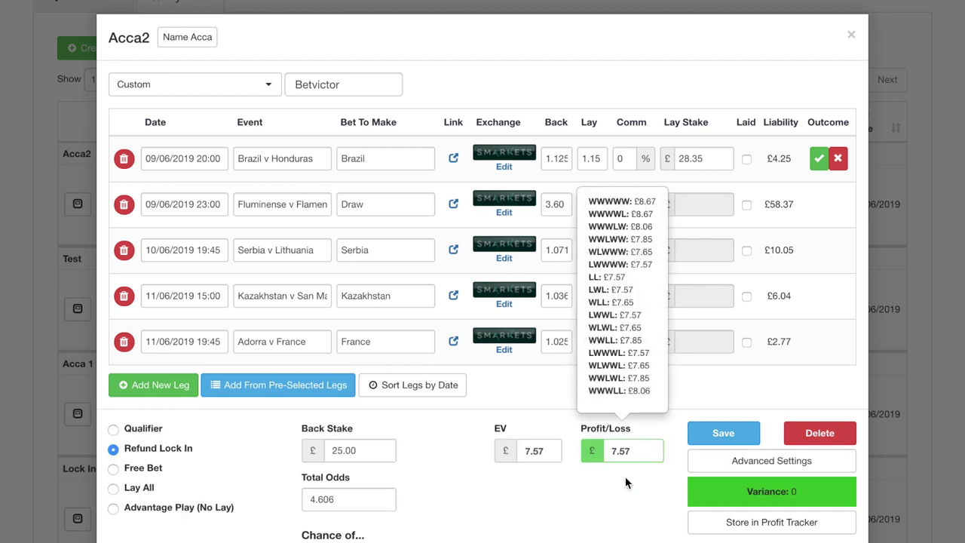
mouse_move(618, 458)
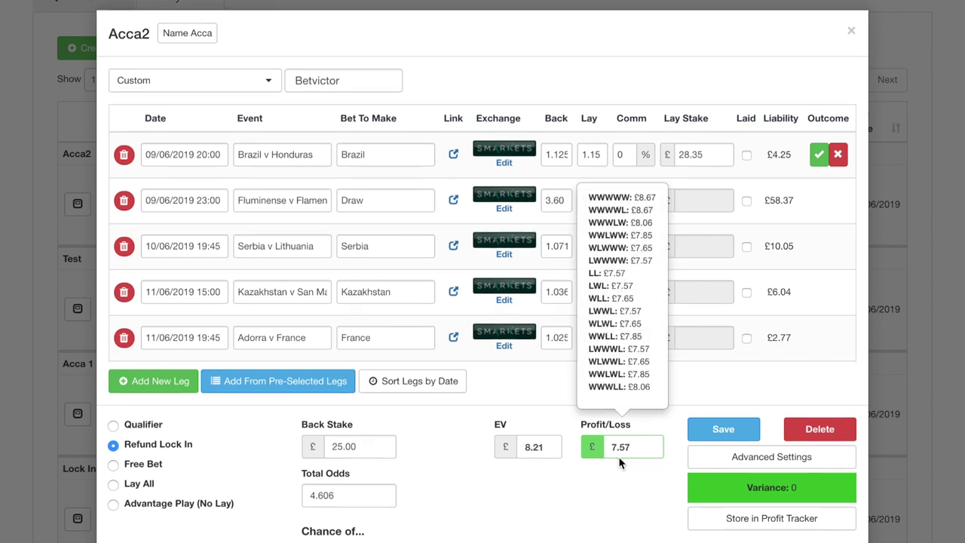
Step: Mark all five legs (Brazil, Draw, Serbia, Kazakhstan, France) as won
left_click(820, 155)
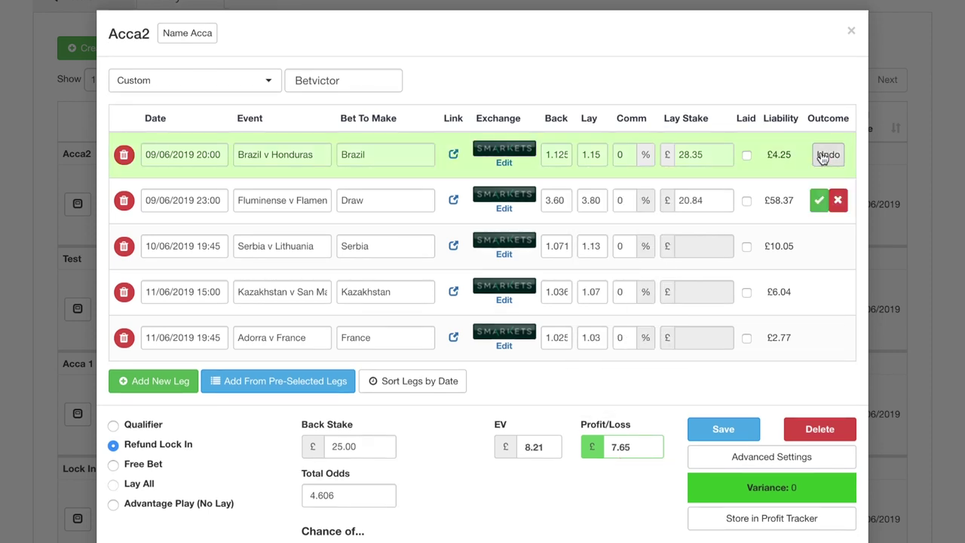
left_click(819, 201)
left_click(820, 247)
left_click(820, 293)
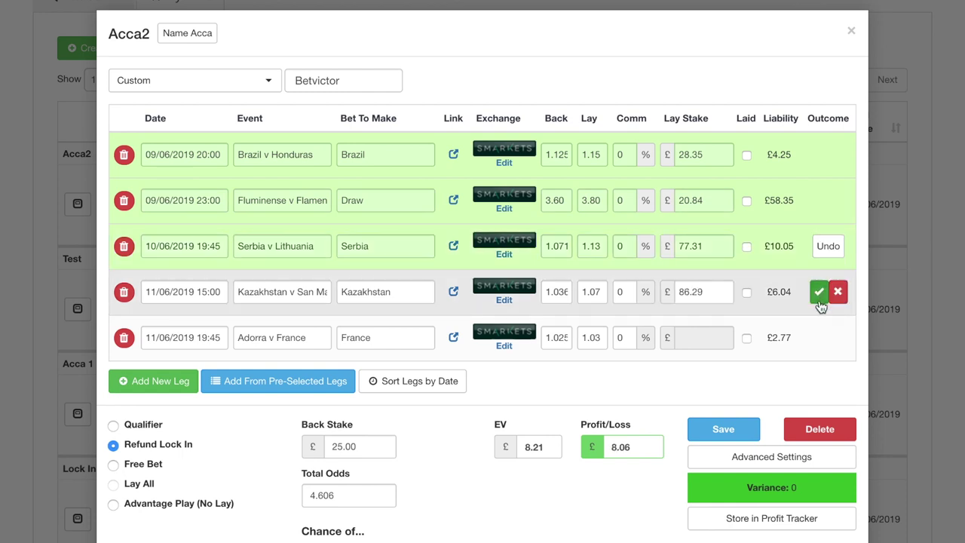
left_click(818, 339)
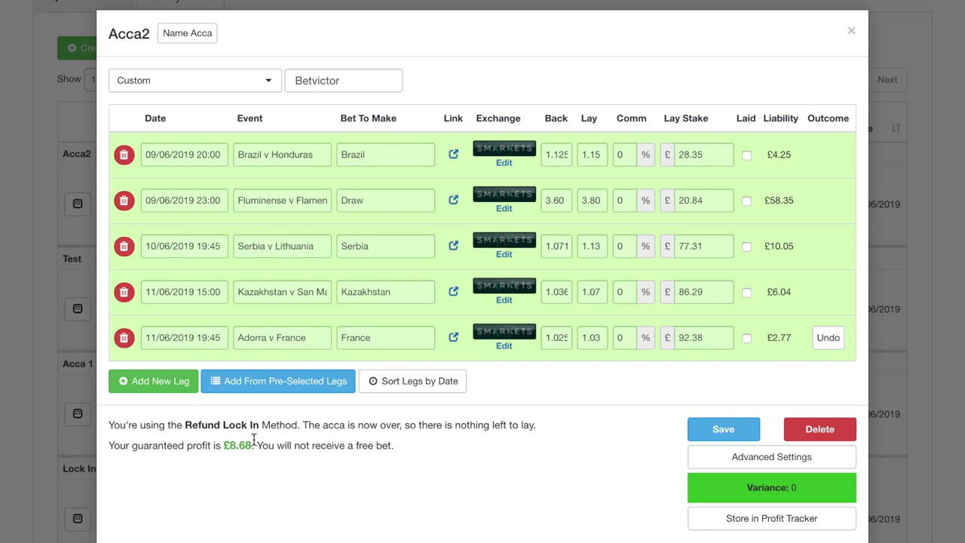
Step: Undo France, Kazakhstan, Serbia and Draw, then mark Draw lost, leaving Serbia's £16.06 lay
left_click(826, 338)
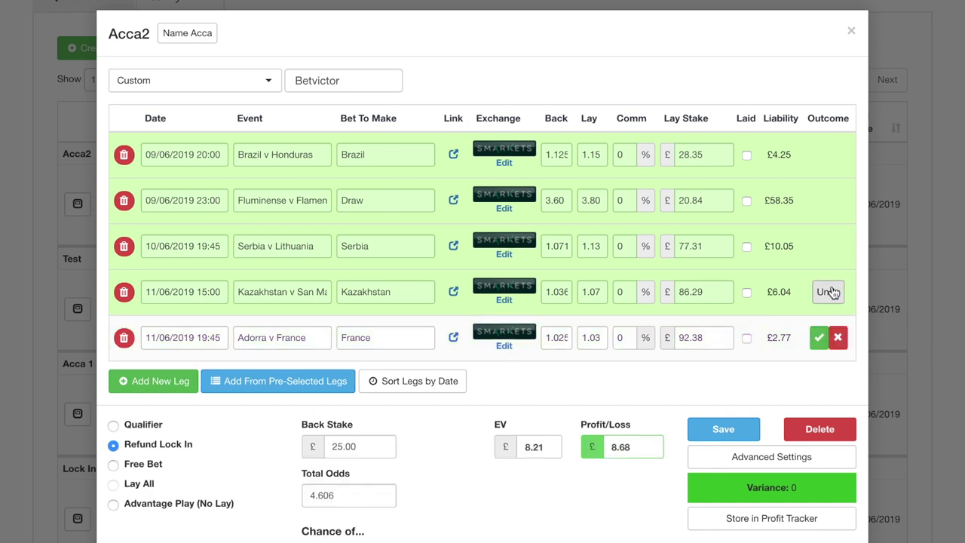
left_click(829, 293)
left_click(829, 247)
left_click(835, 199)
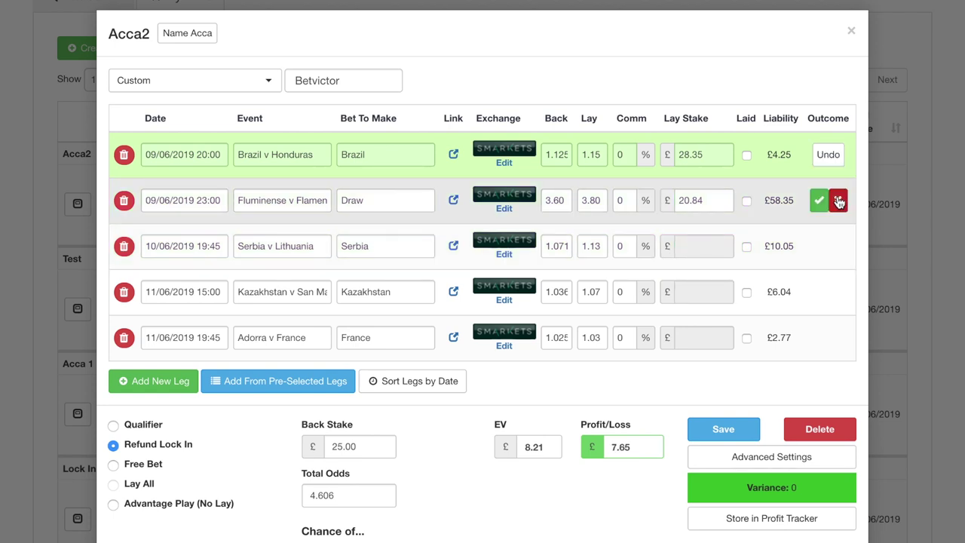
left_click(839, 200)
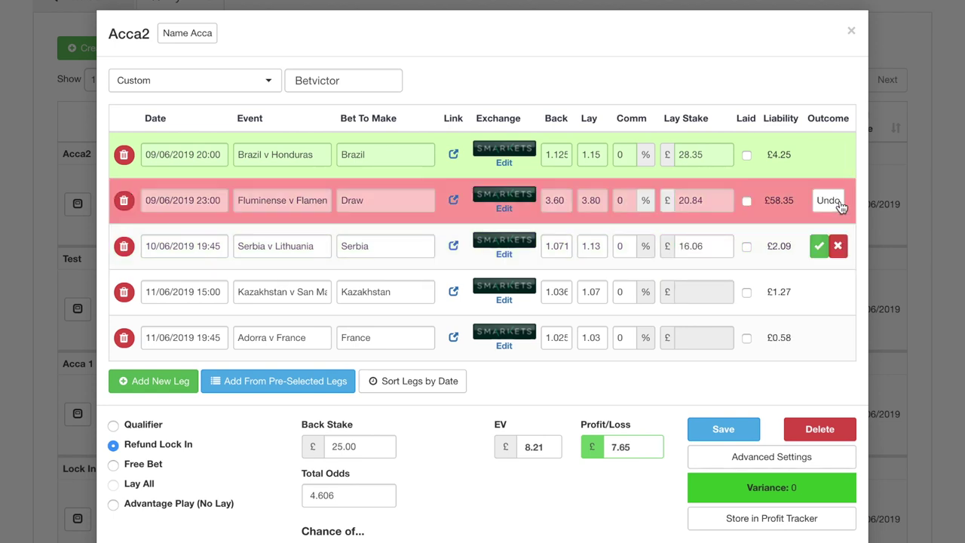
Step: Sort the legs by date, and mark Serbia lost then undo it
left_click(453, 387)
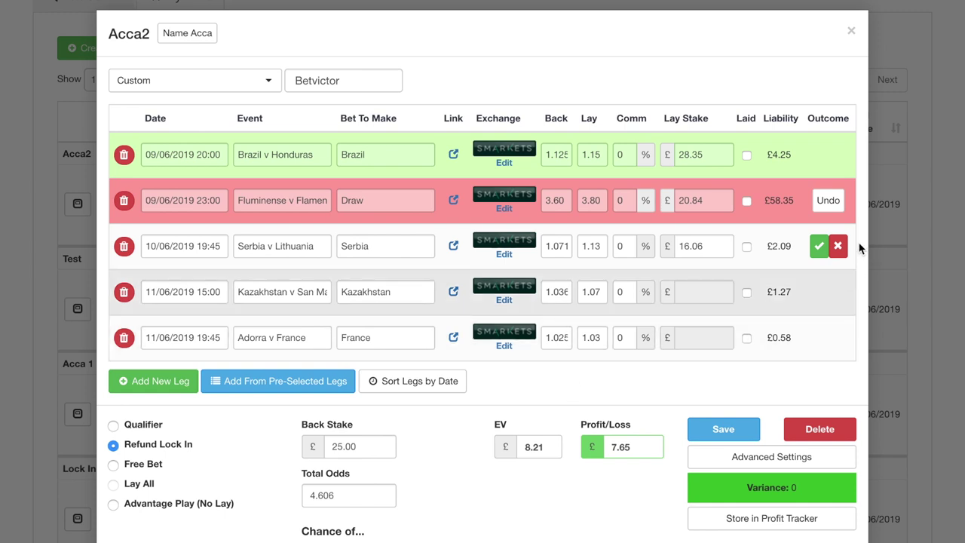
left_click(838, 247)
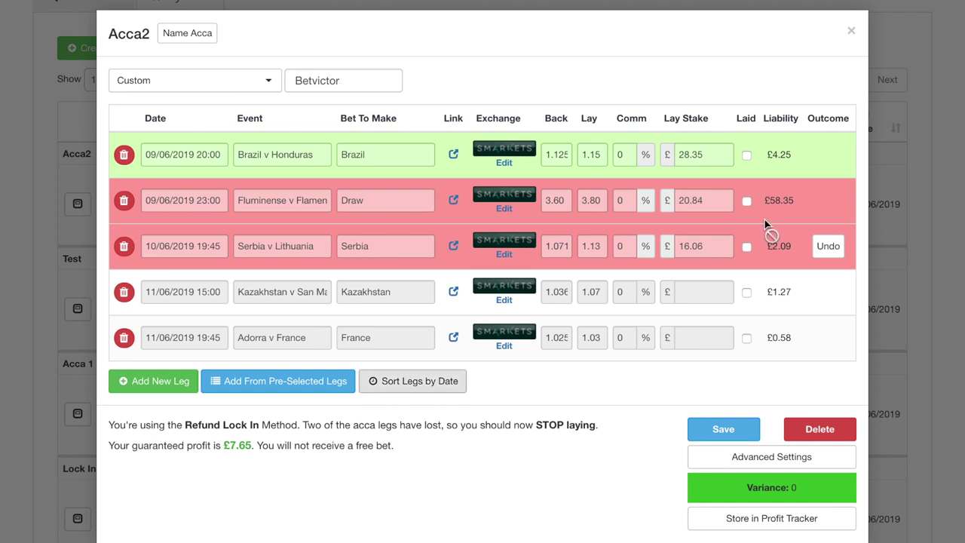
left_click(828, 249)
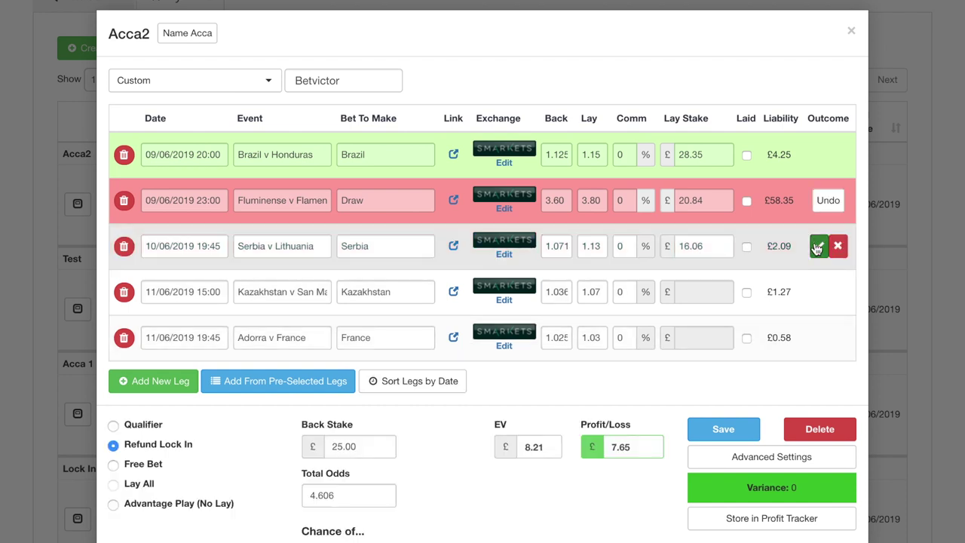
Step: Mark Serbia, Kazakhstan and France as won, keeping profit at £7.65
left_click(820, 247)
left_click(820, 293)
left_click(819, 338)
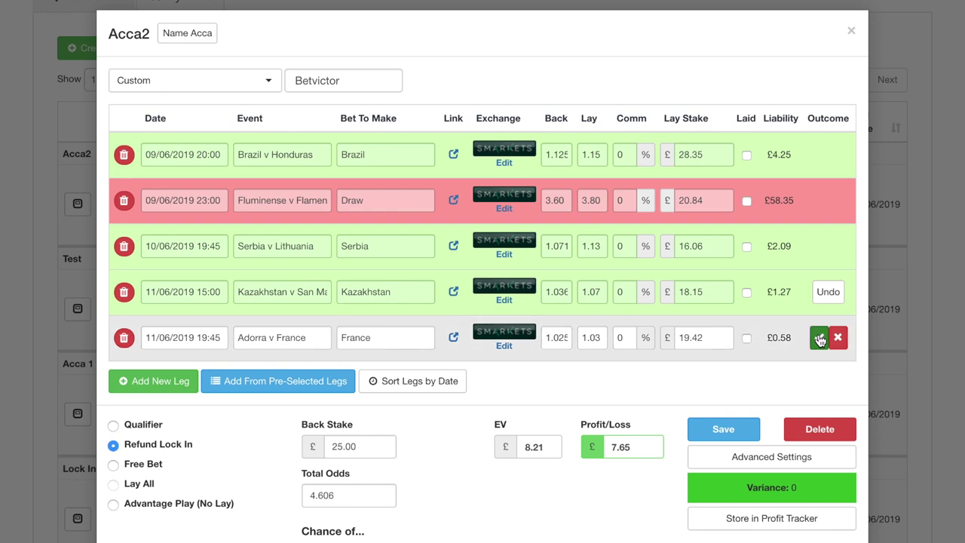